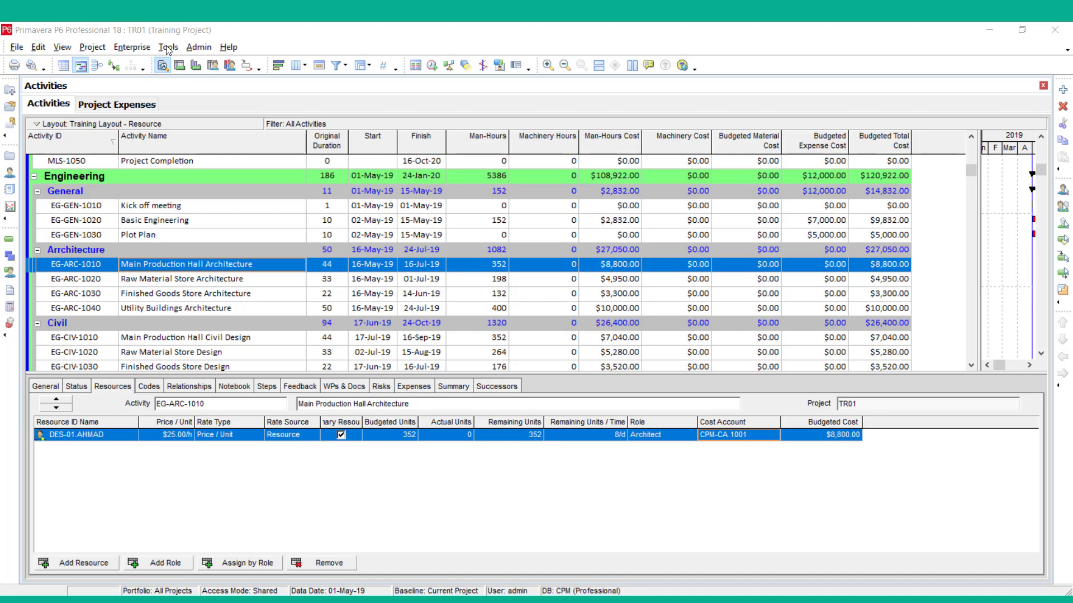
Open the enterprise resource curves and examine the value distribution of the Trapezoidal curve
click(132, 47)
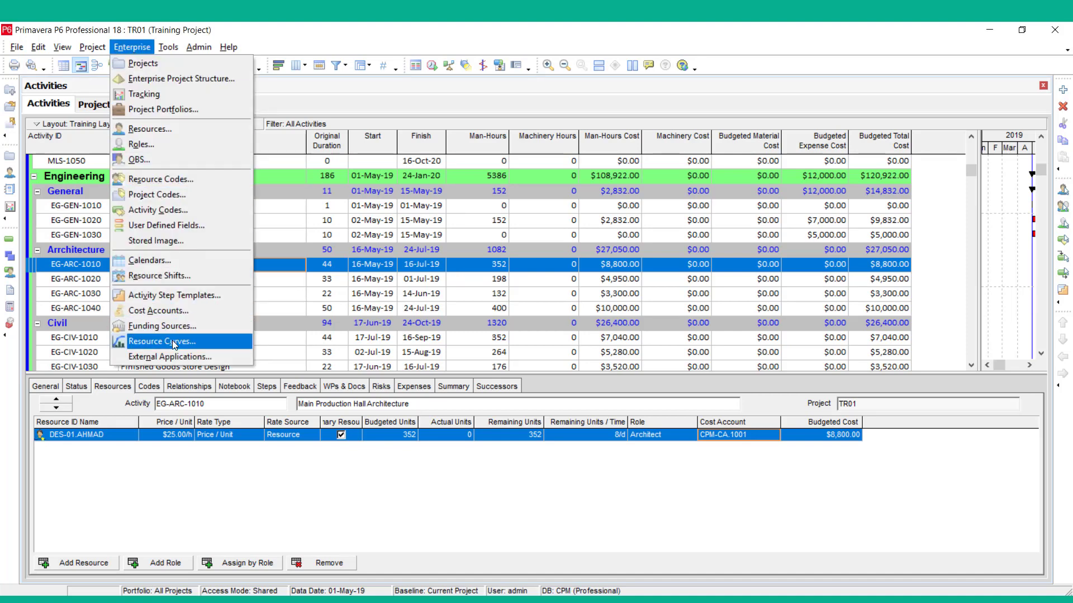
click(162, 341)
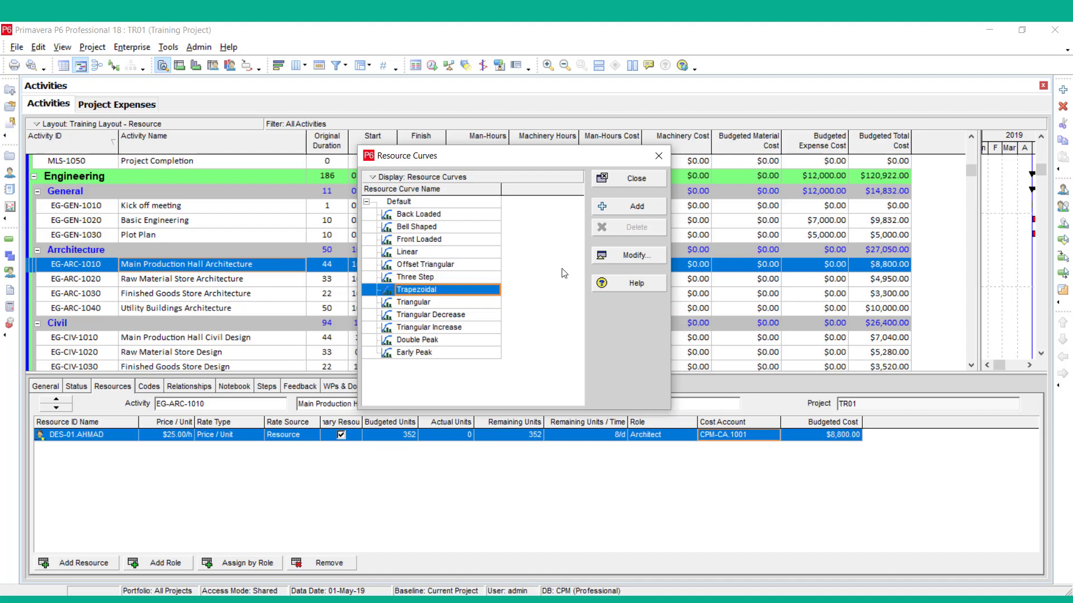
click(632, 255)
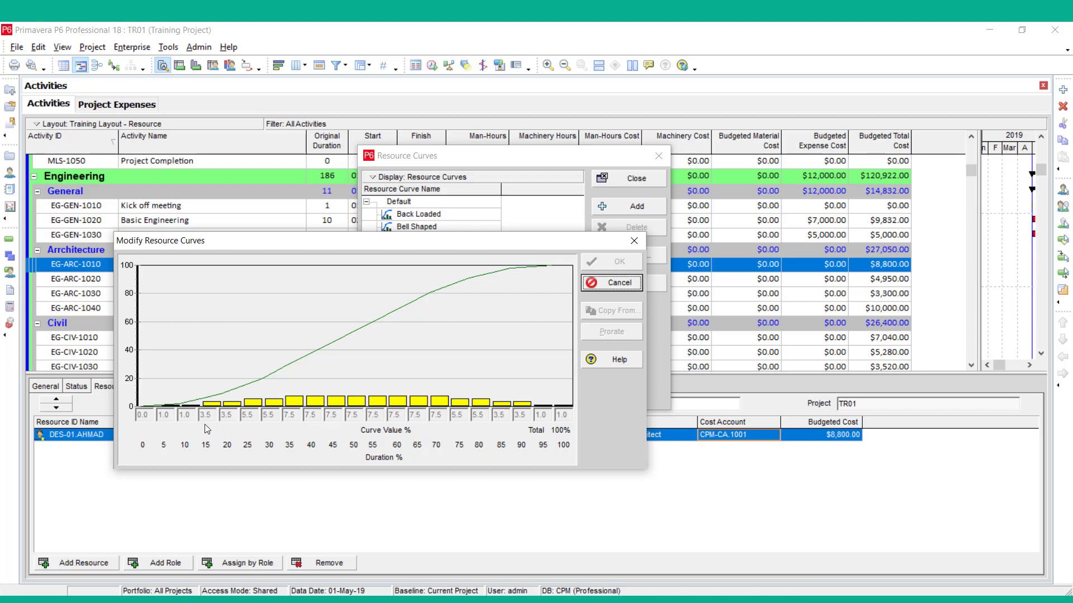
click(611, 283)
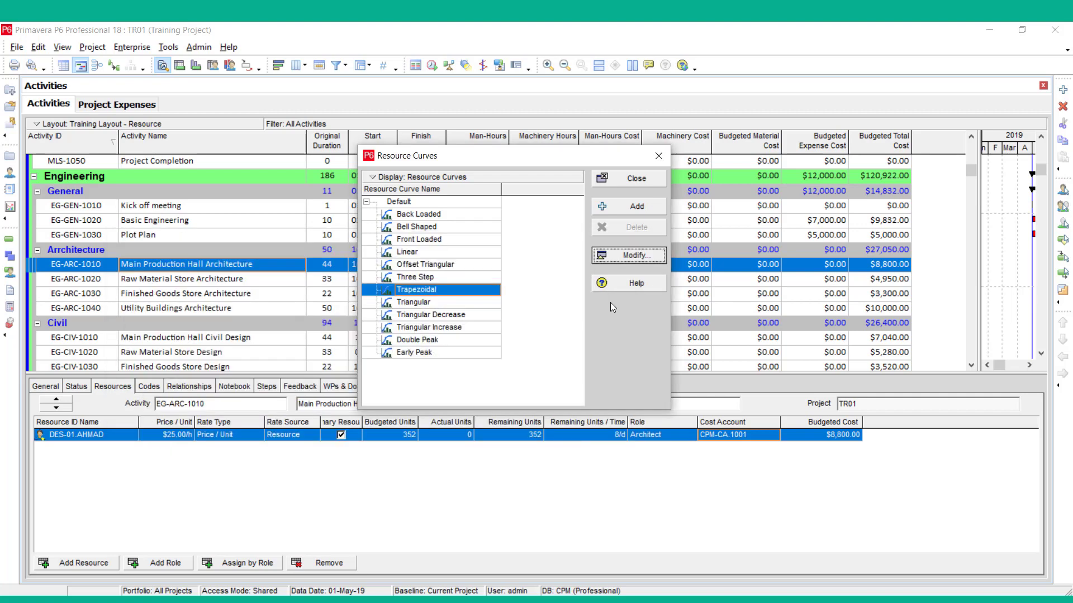
Add a new resource curve copied from Back Loaded, then prorate and accept its distribution values
click(625, 208)
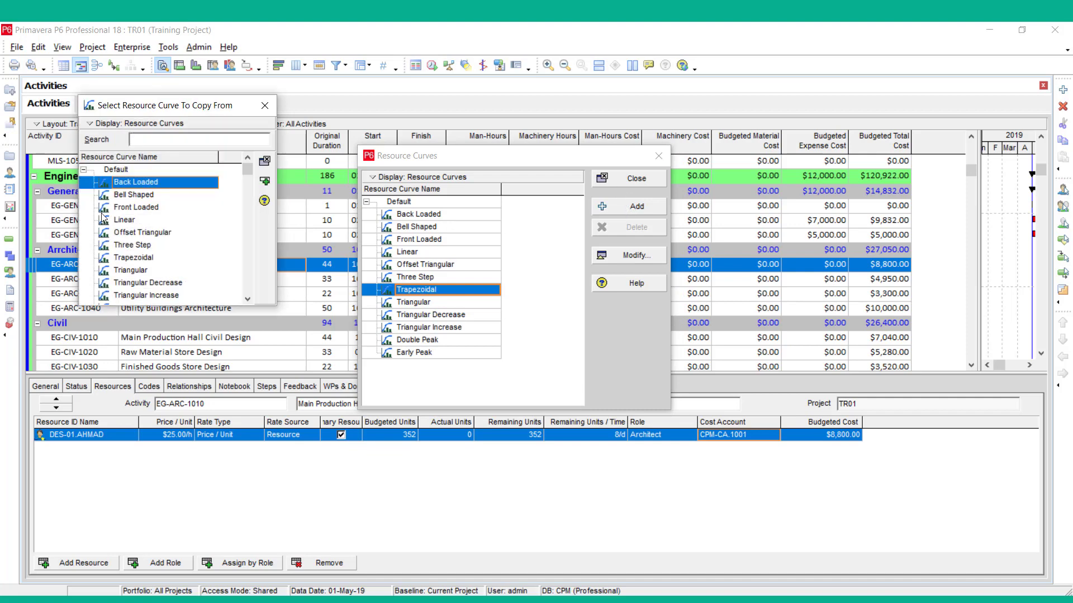
double_click(143, 182)
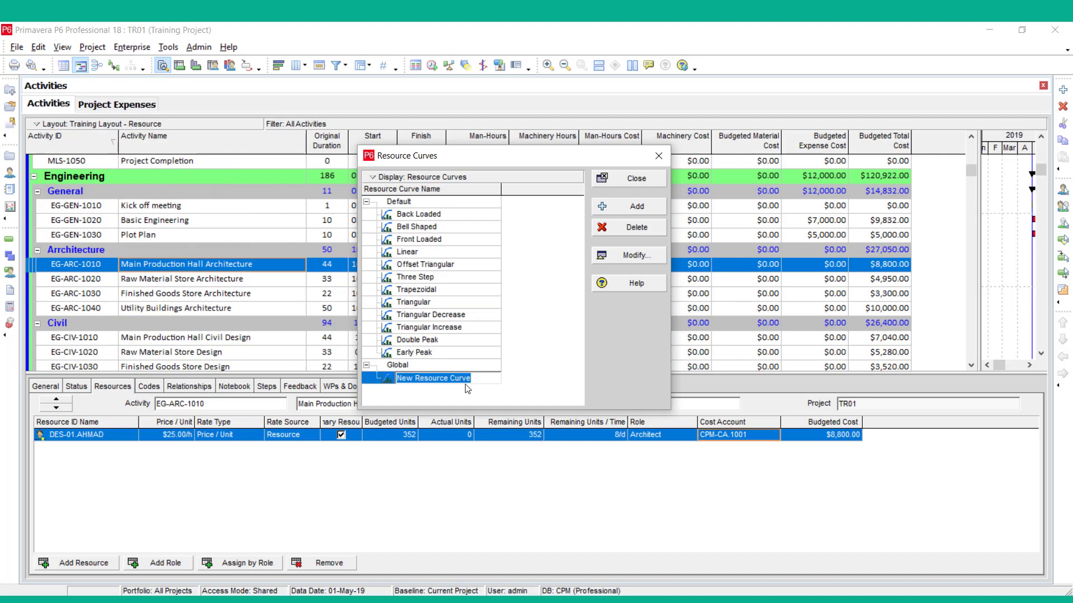
click(612, 256)
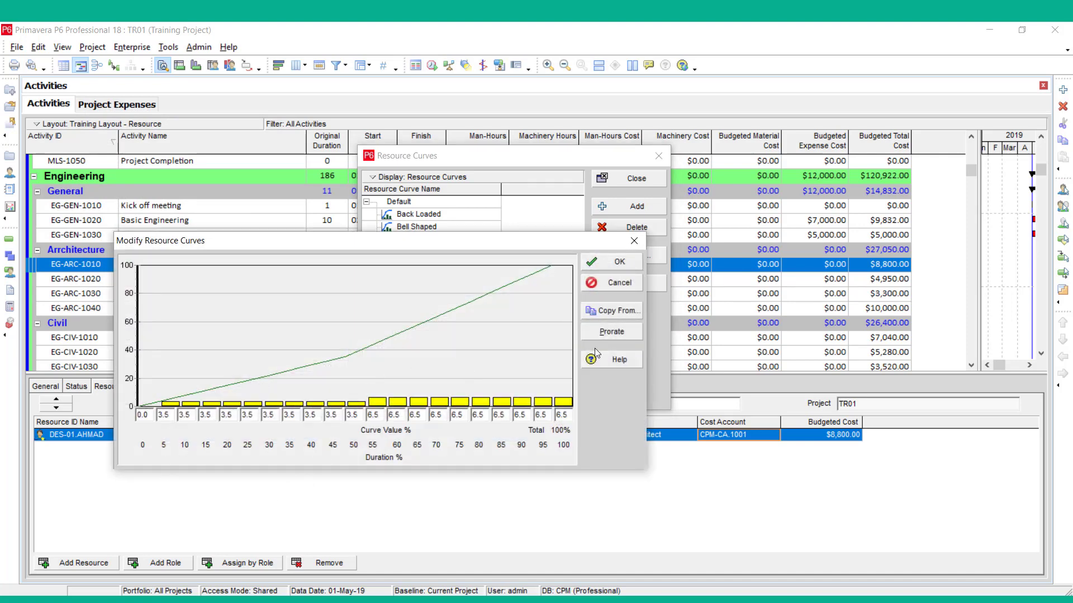
click(611, 332)
click(166, 416)
drag(264, 415, 267, 415)
click(619, 262)
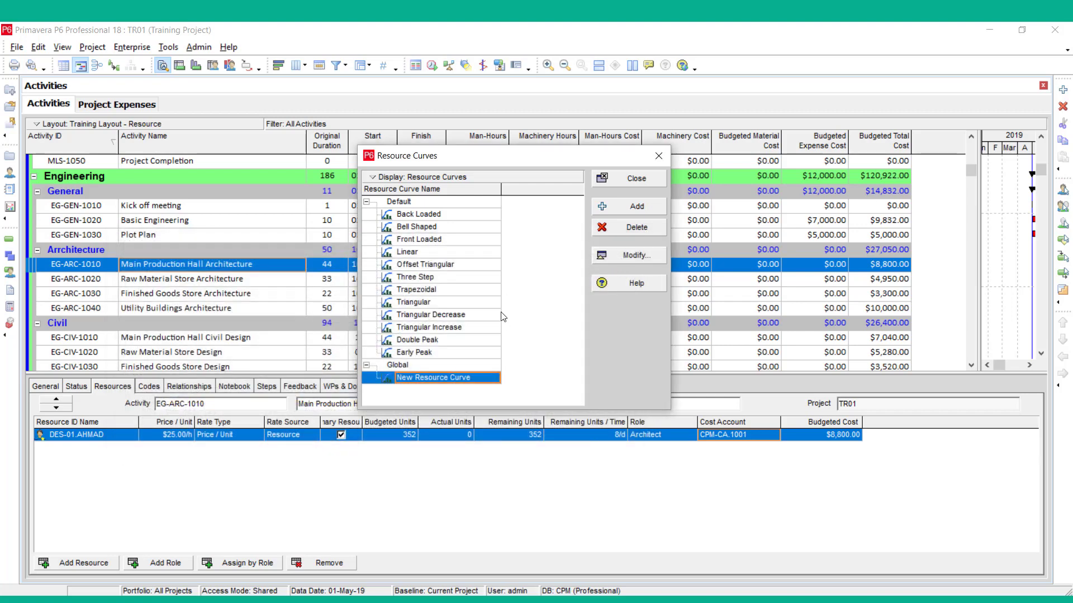
Examine the value distributions of the Trapezoidal and Back Loaded resource curves
click(412, 294)
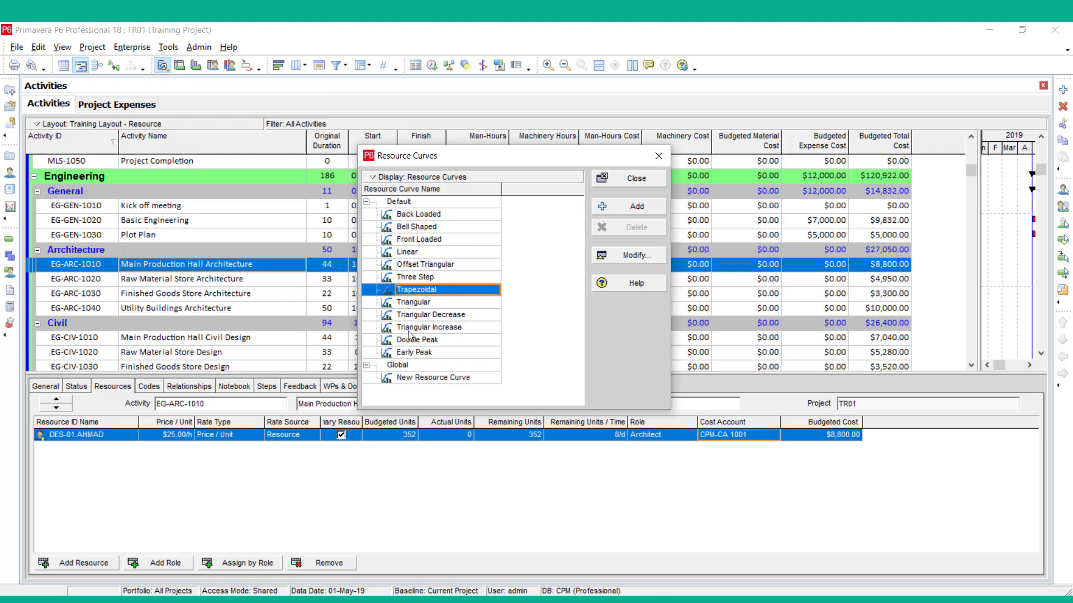
click(628, 256)
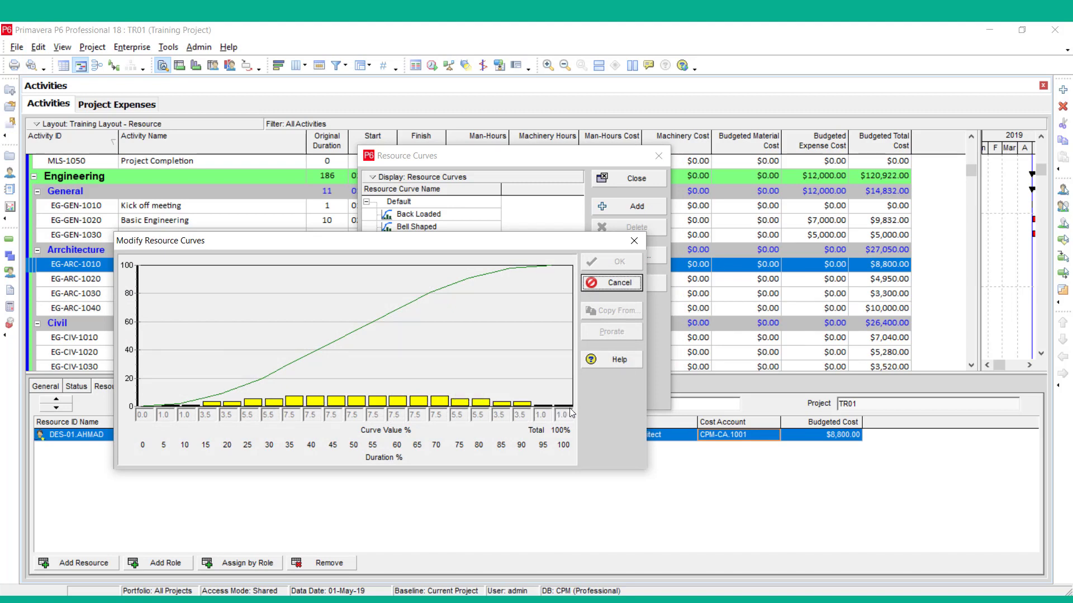
click(609, 284)
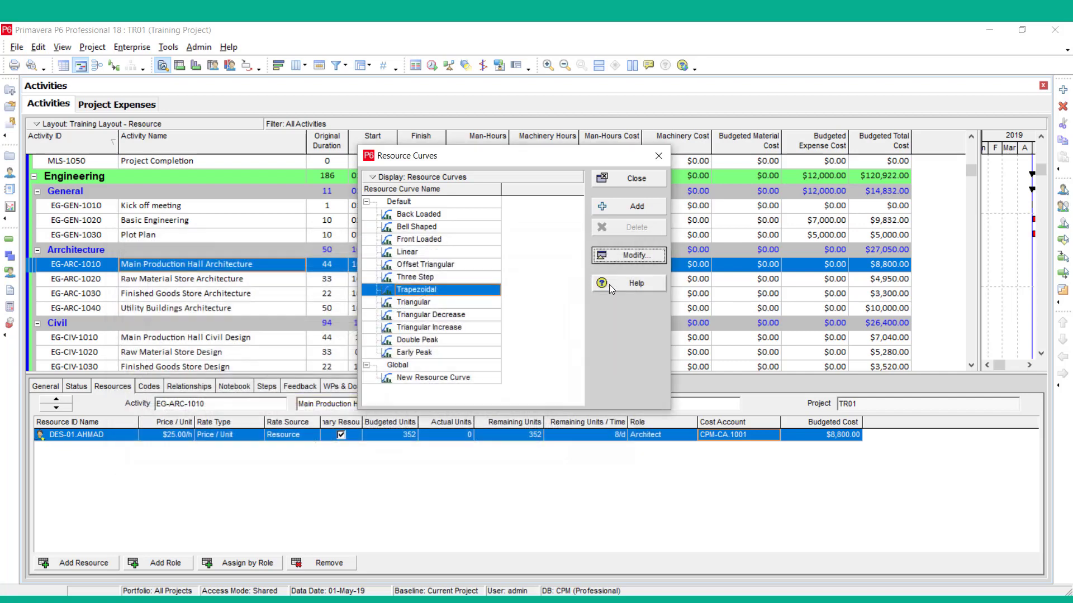
click(421, 214)
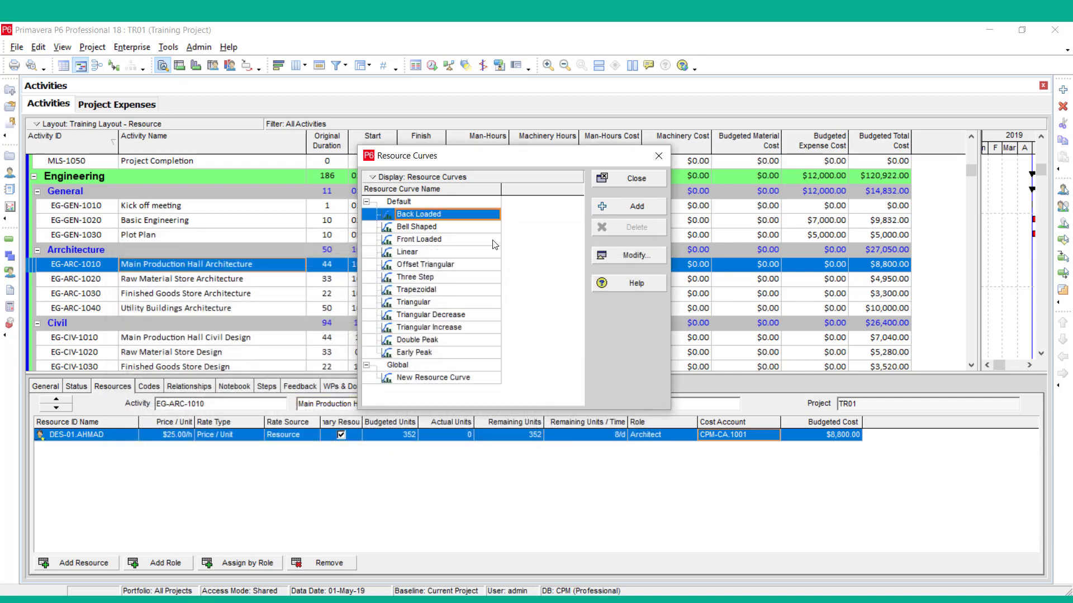
click(606, 255)
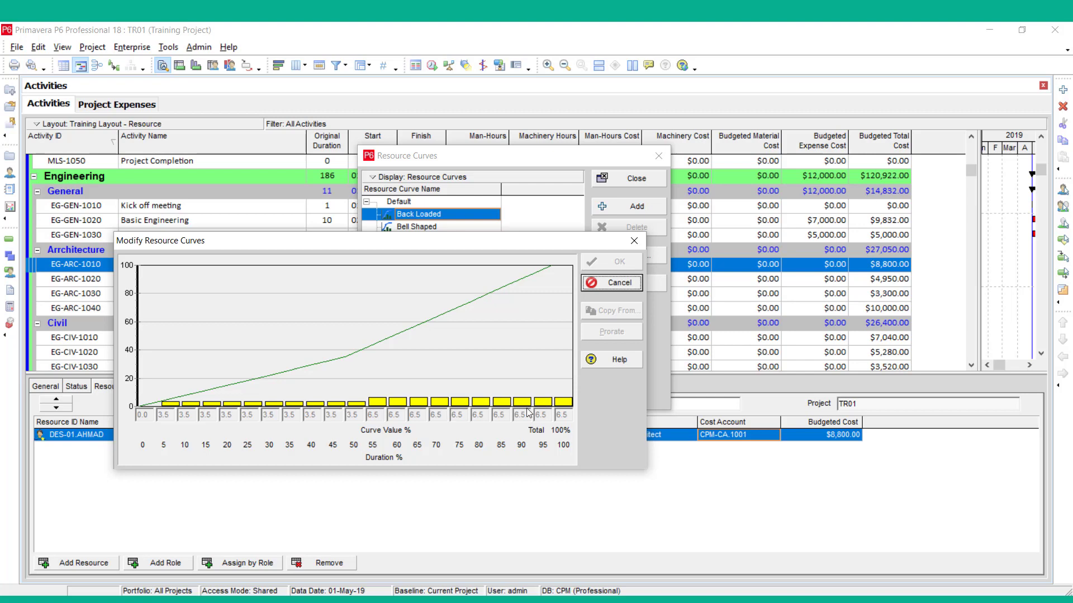
click(604, 284)
Examine the value distributions of the Front Loaded and Linear resource curves, and close the curve list
click(455, 240)
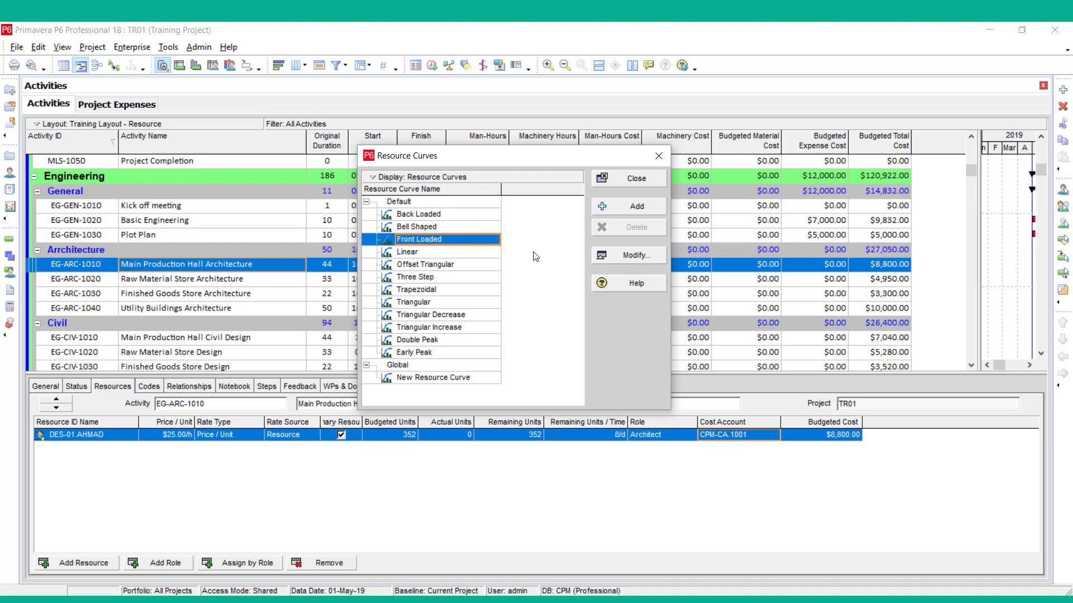
click(627, 255)
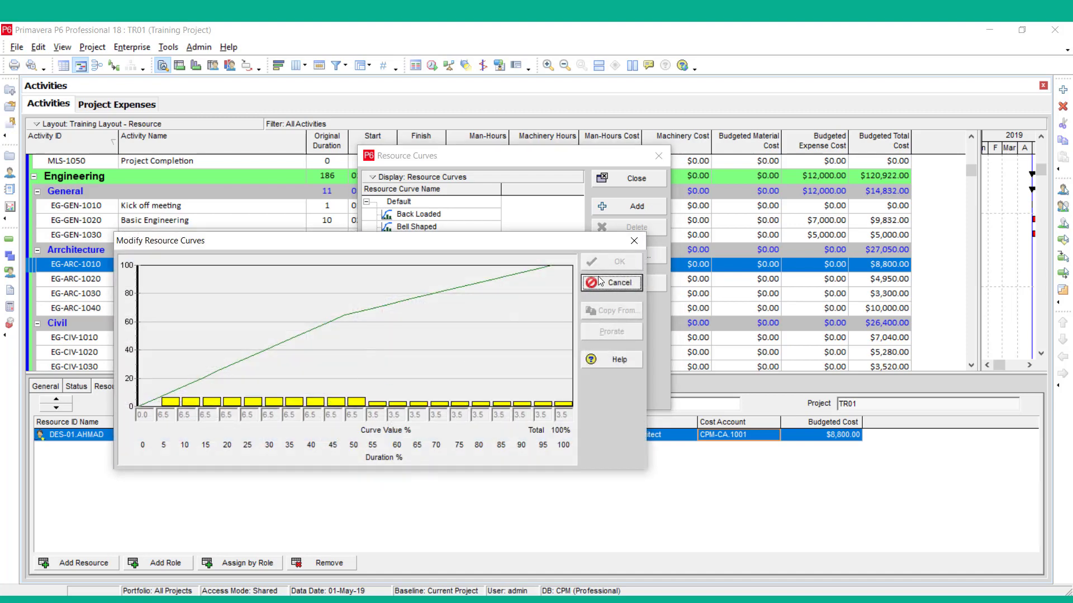
click(600, 282)
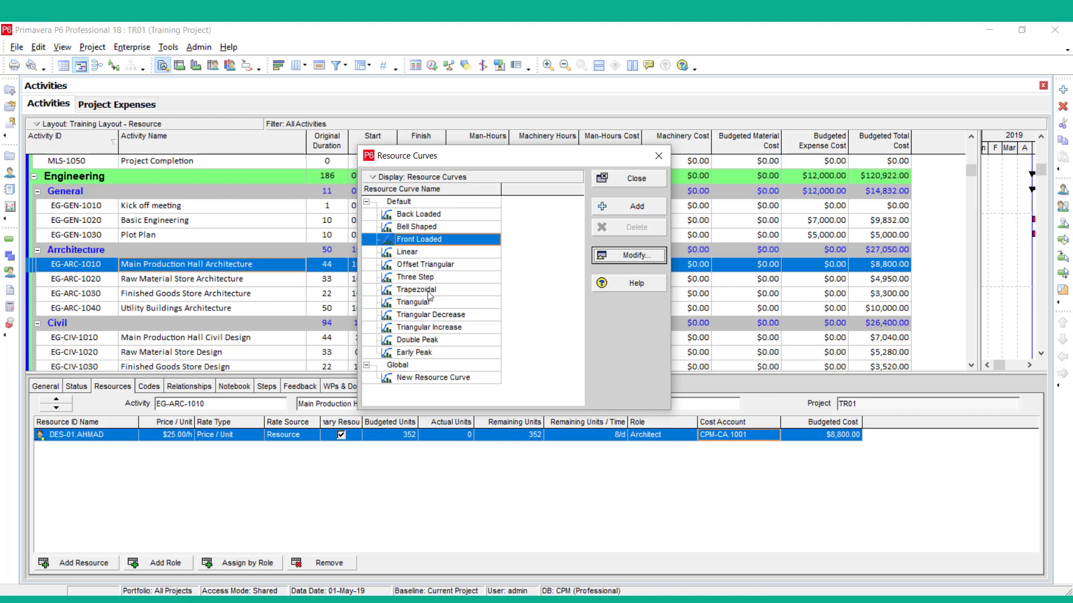
click(430, 292)
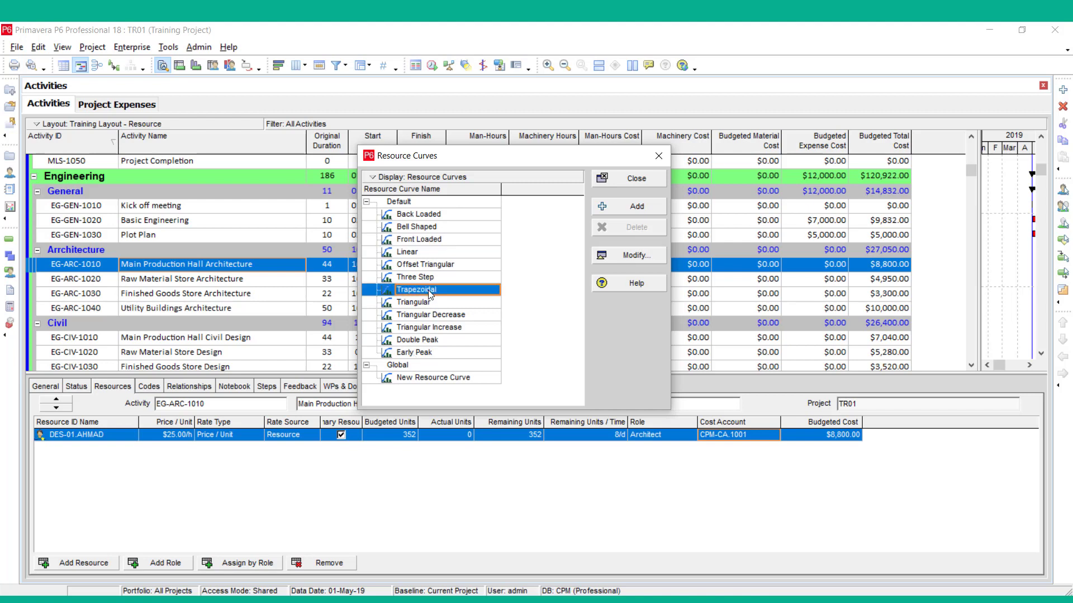
click(428, 254)
click(629, 255)
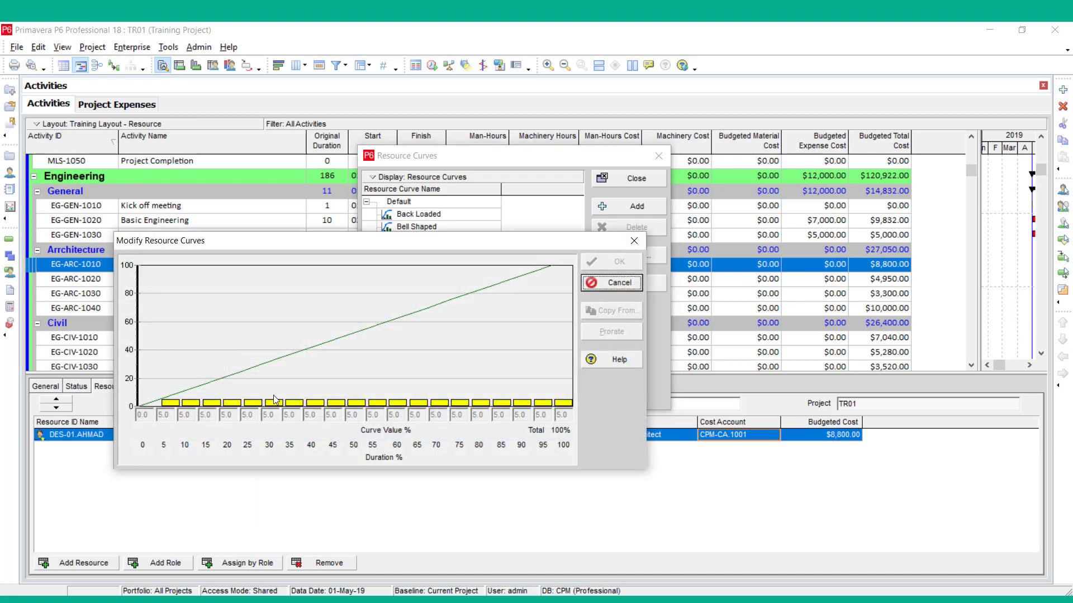
click(620, 282)
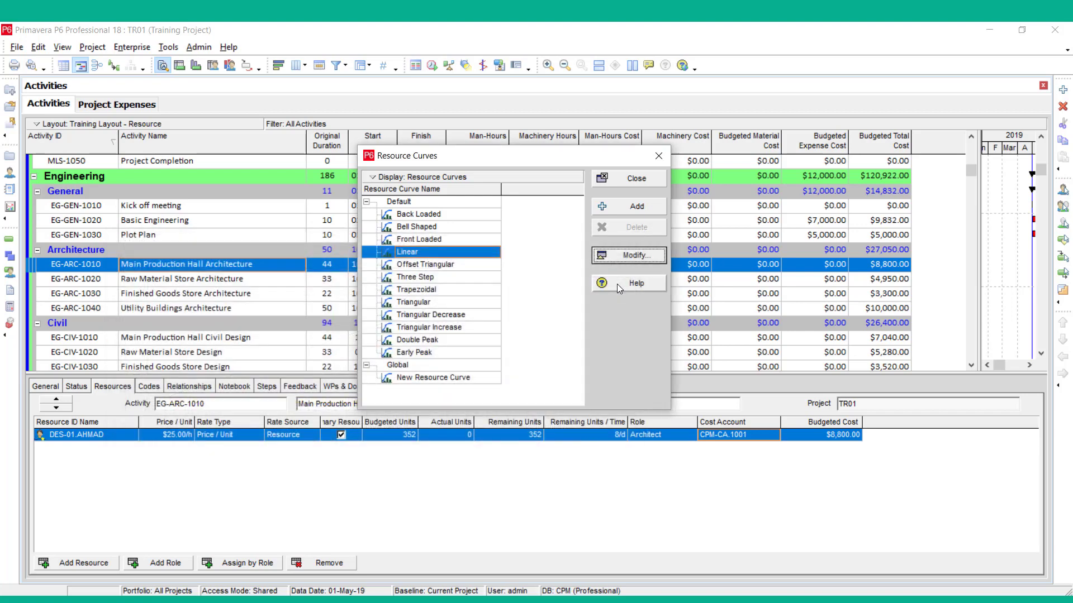
click(630, 178)
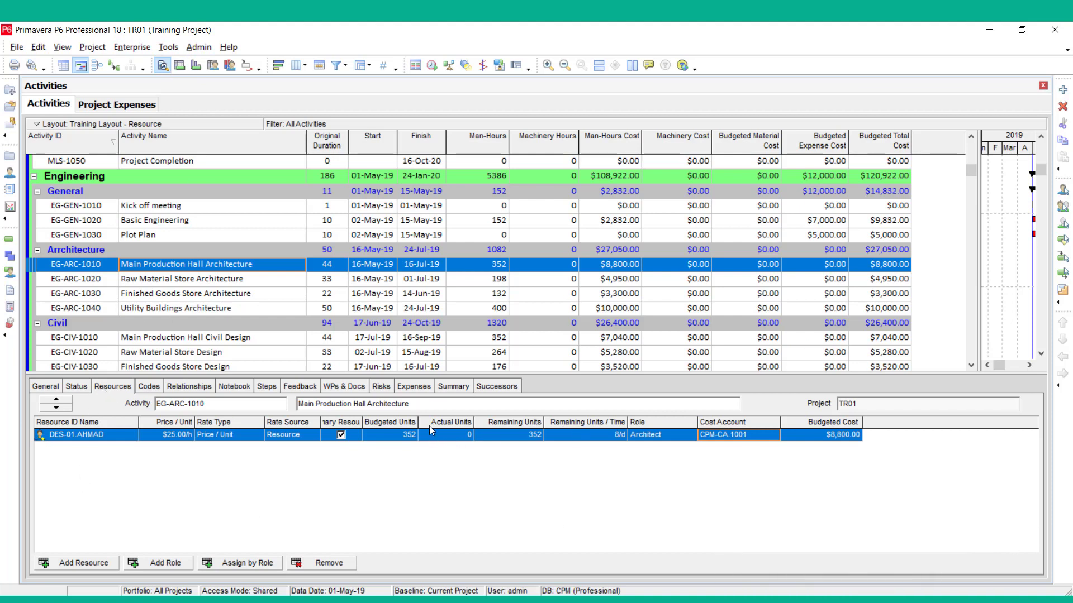
Add the Curve column after Budgeted Cost in the activity's resource assignment table
right_click(877, 428)
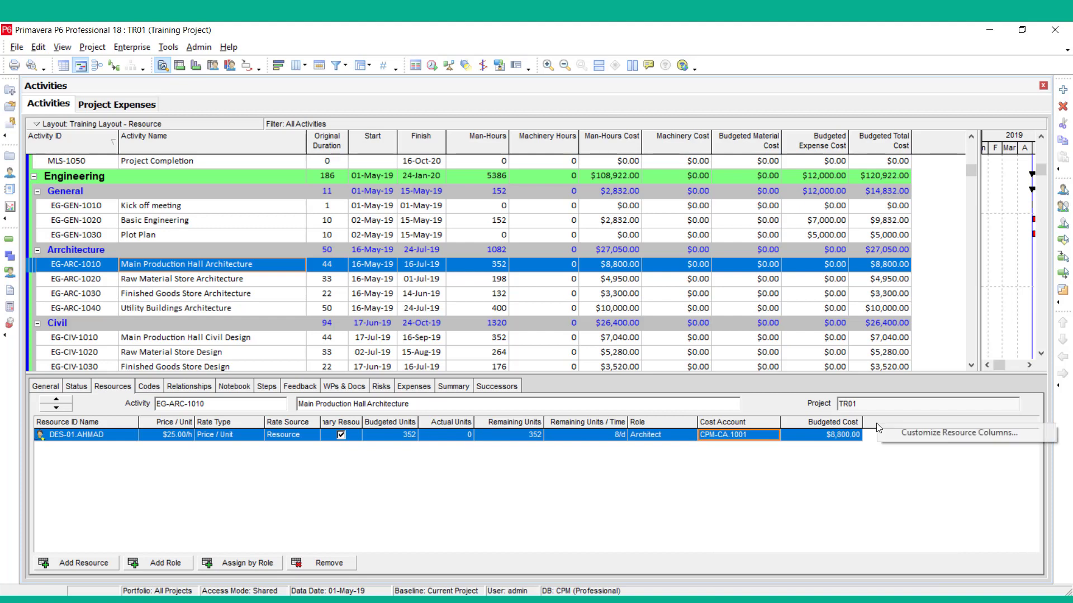
click(903, 434)
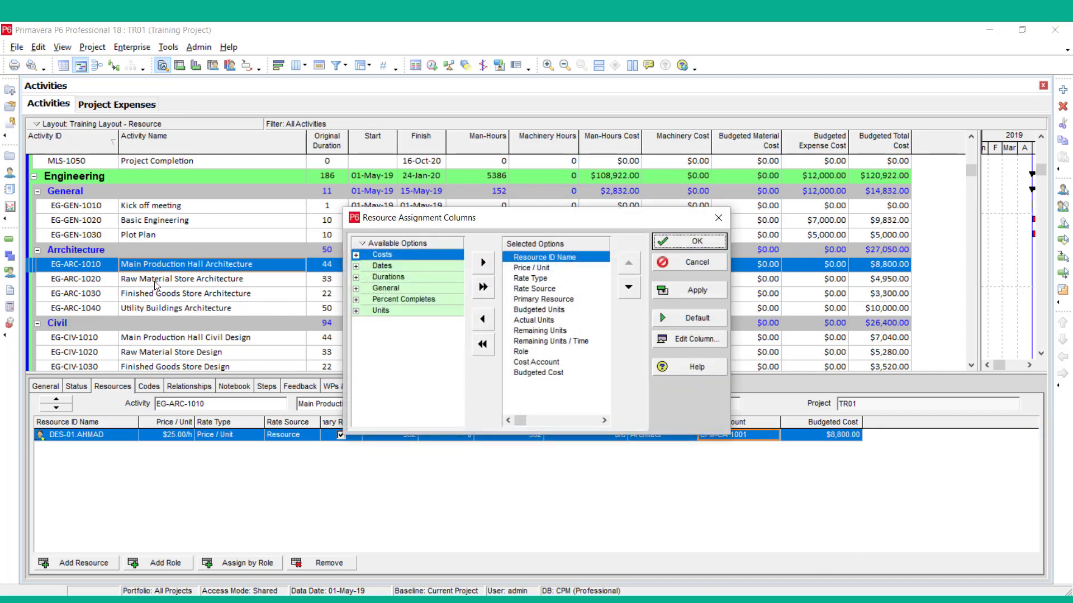
click(356, 289)
click(398, 352)
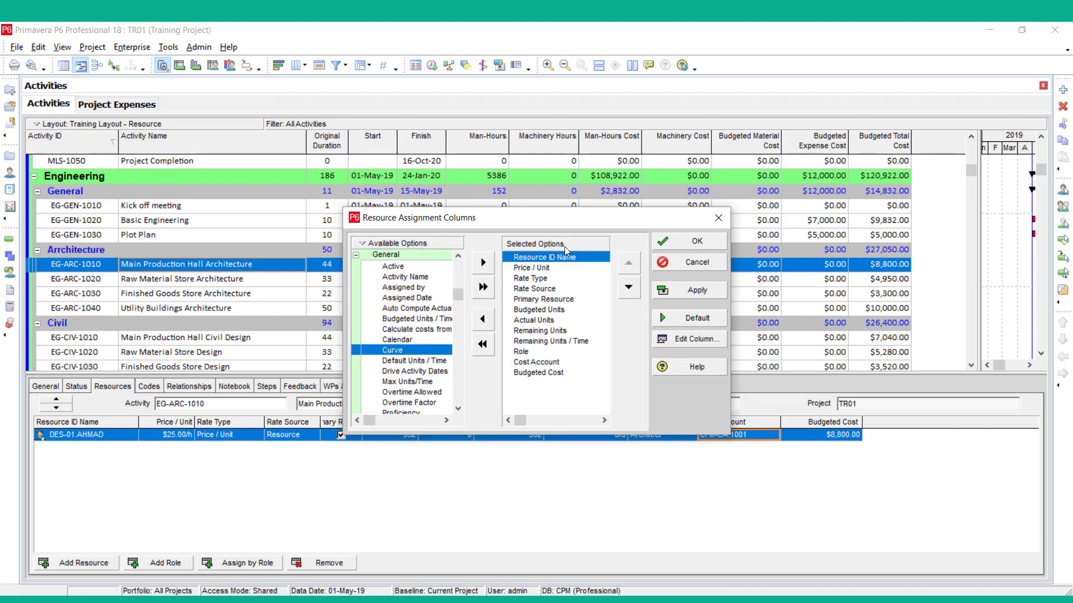
click(539, 372)
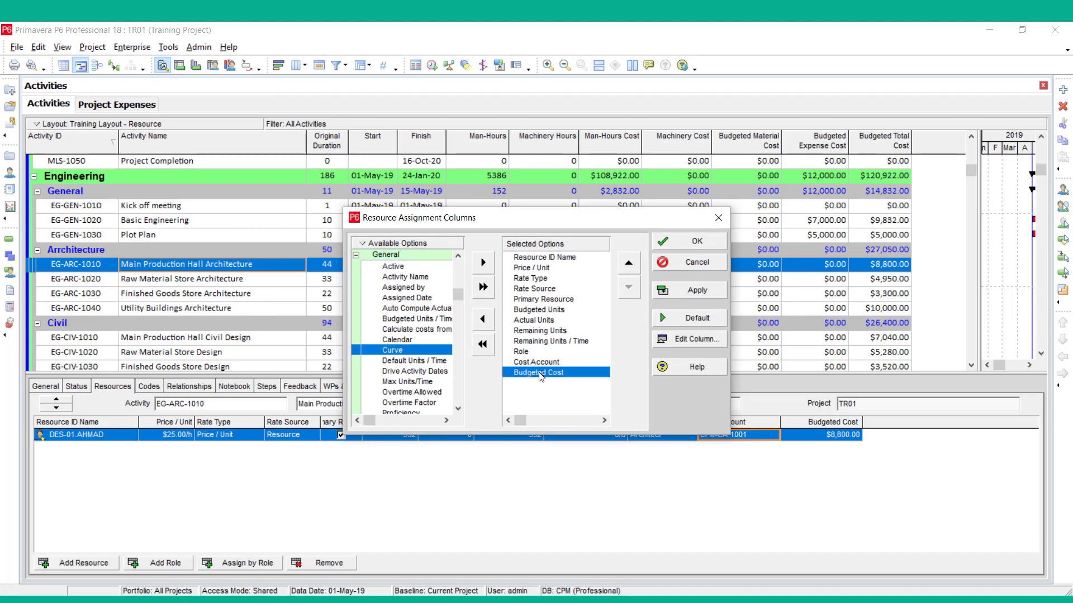
click(482, 264)
click(691, 290)
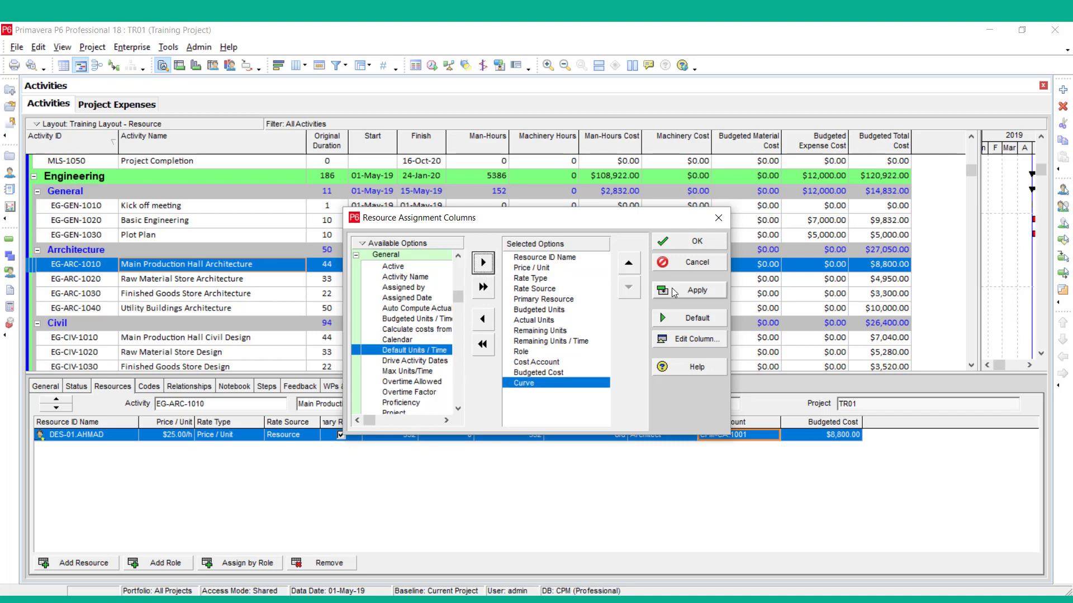
click(676, 243)
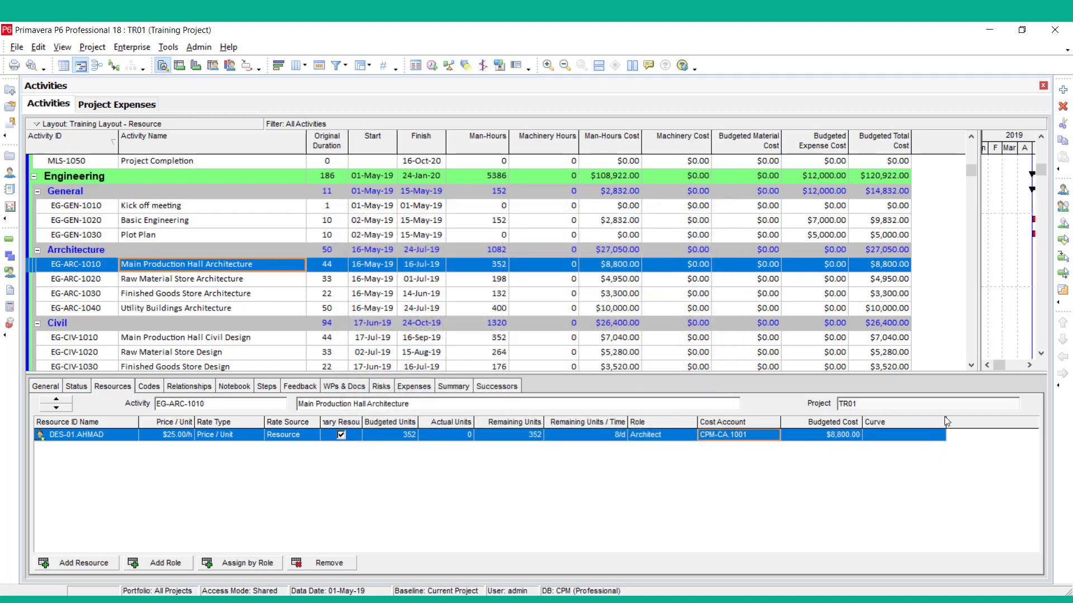
Assign the Linear curve to the architect resource of activity EG-ARC-1010, Main Production Hall Architecture
click(941, 438)
double_click(941, 438)
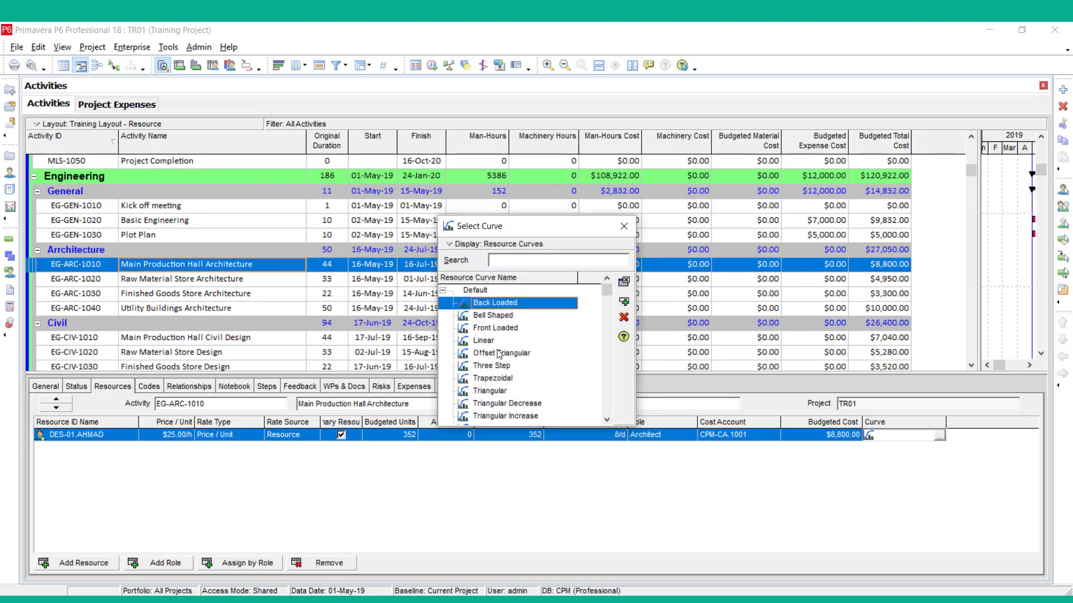
double_click(485, 342)
double_click(940, 438)
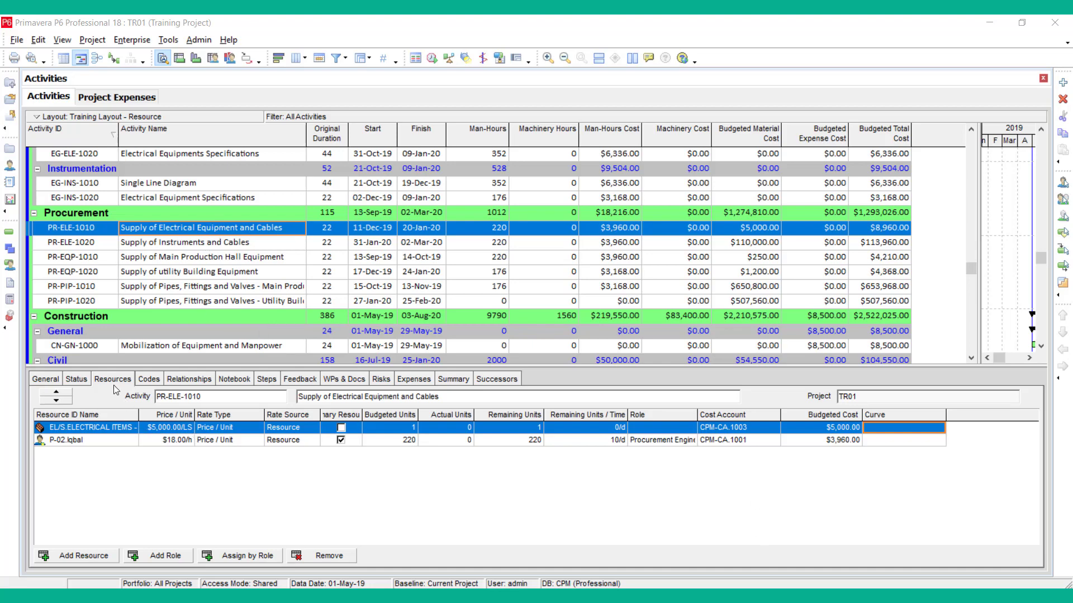
View the curves available for the electrical items resource of activity PR-ELE-1010 without assigning one
click(923, 428)
click(938, 428)
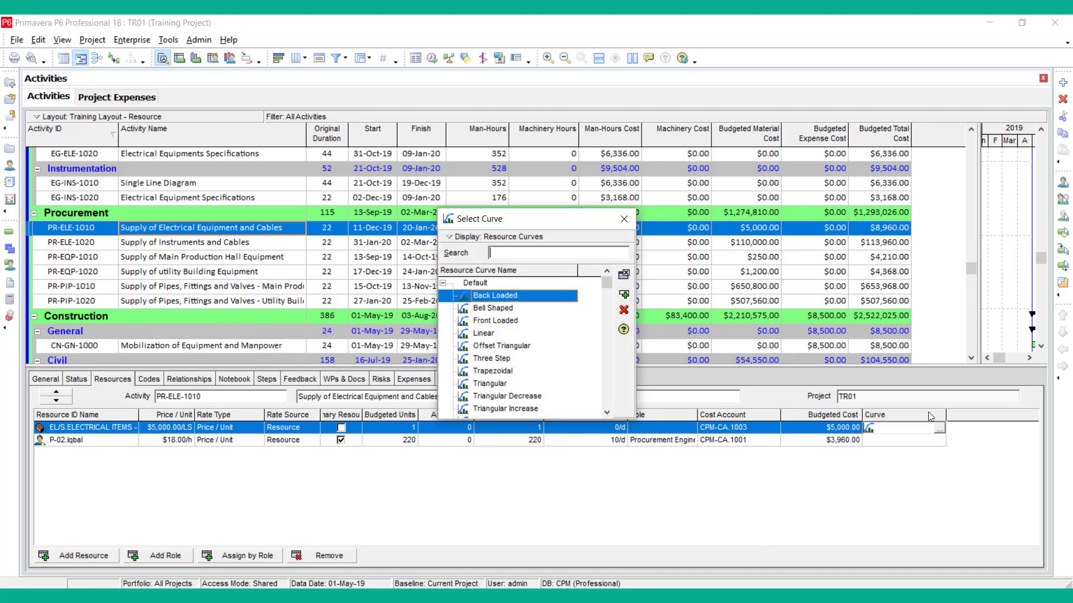
click(625, 221)
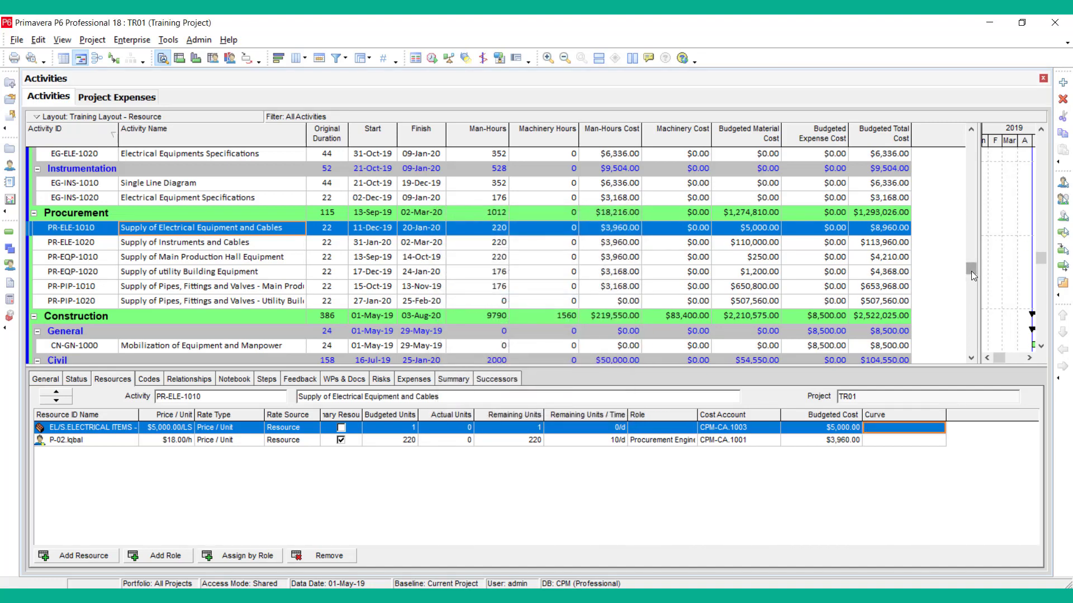
Create a new global change named "Linear Curve Assignment"
drag(970, 271, 971, 142)
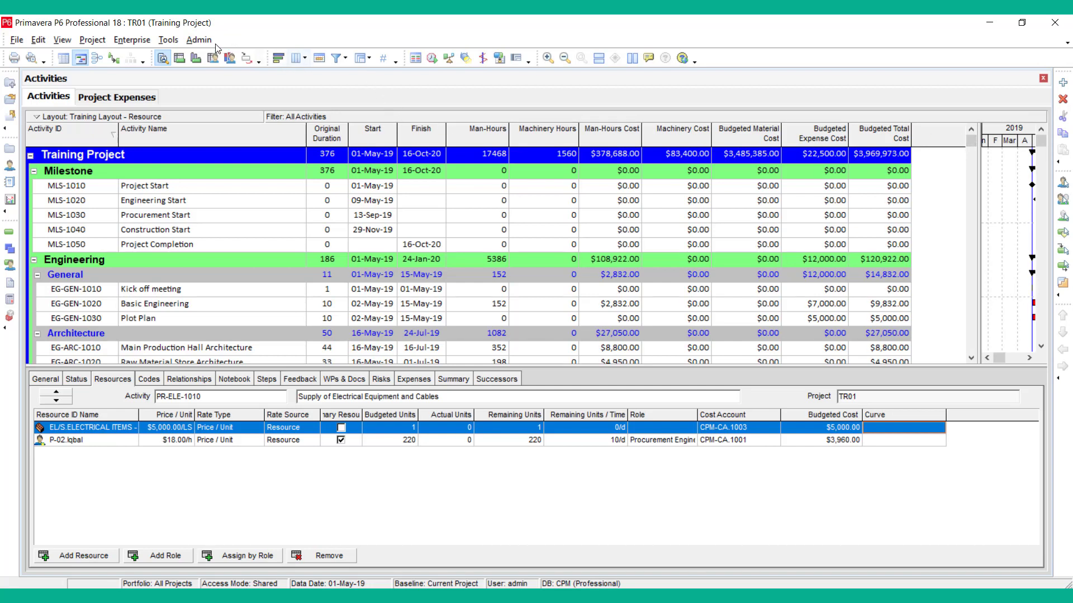
click(168, 41)
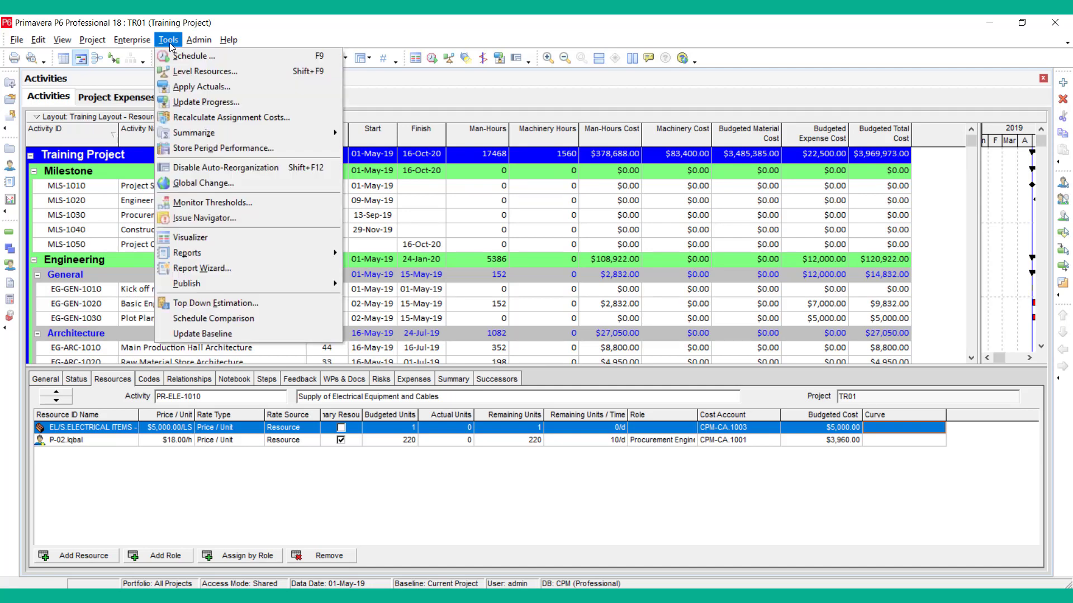
click(203, 183)
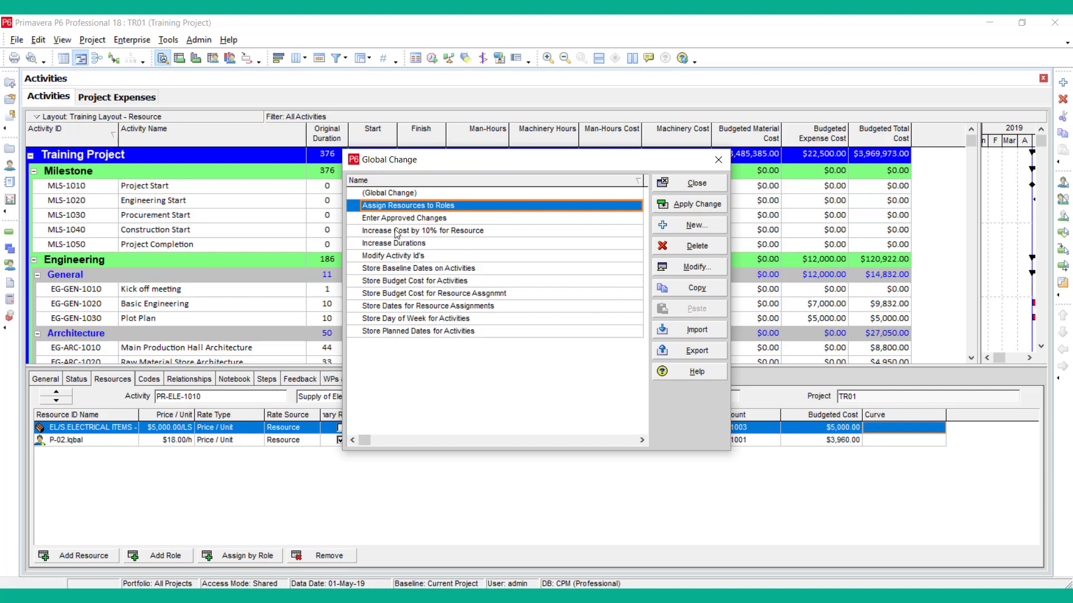
click(669, 225)
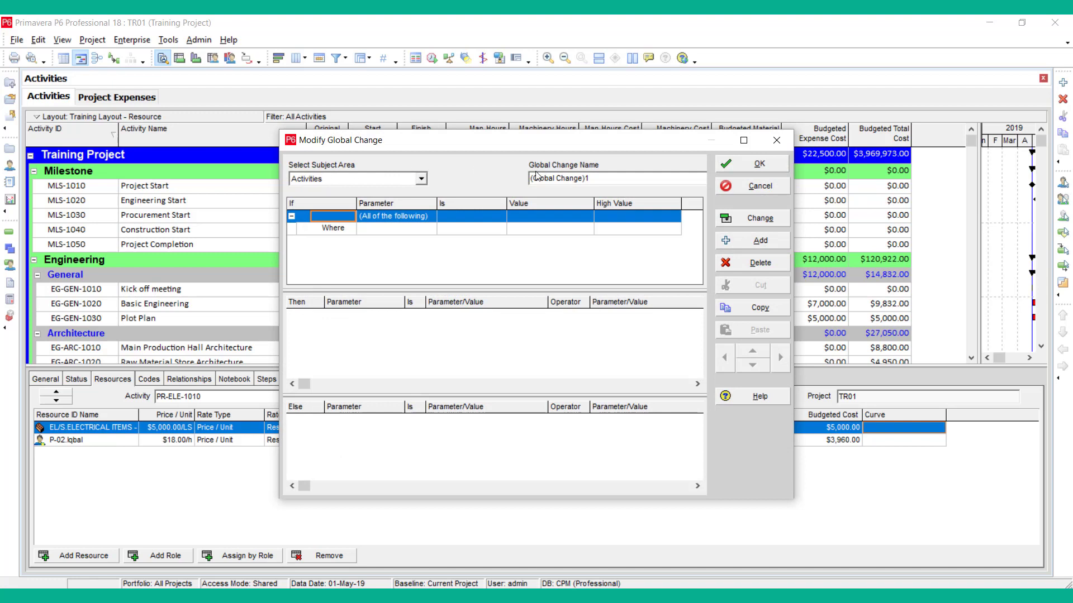
drag(604, 178, 465, 179)
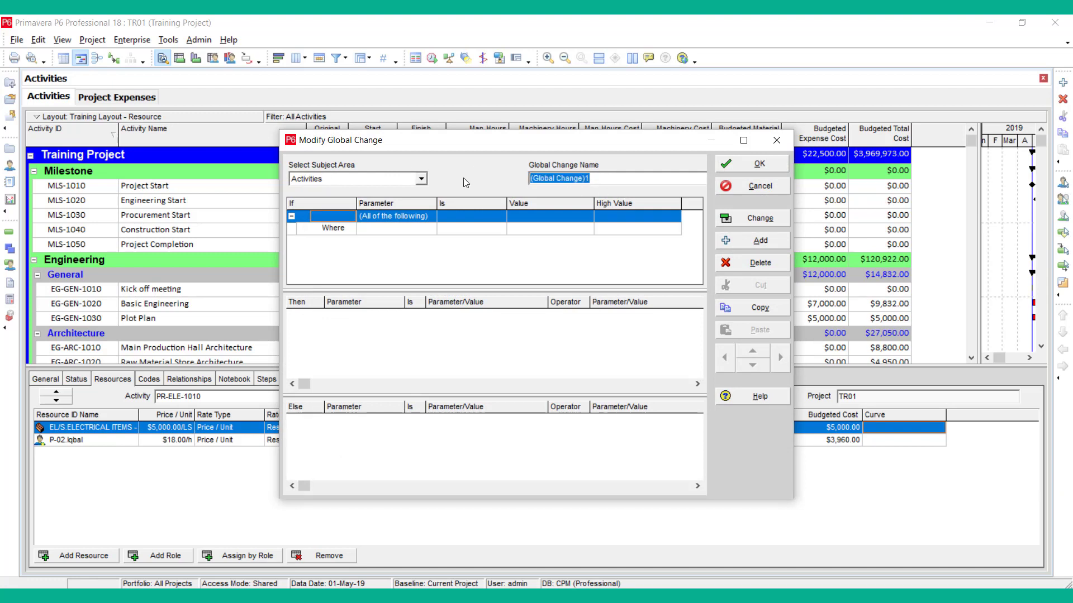
text(Linerat)
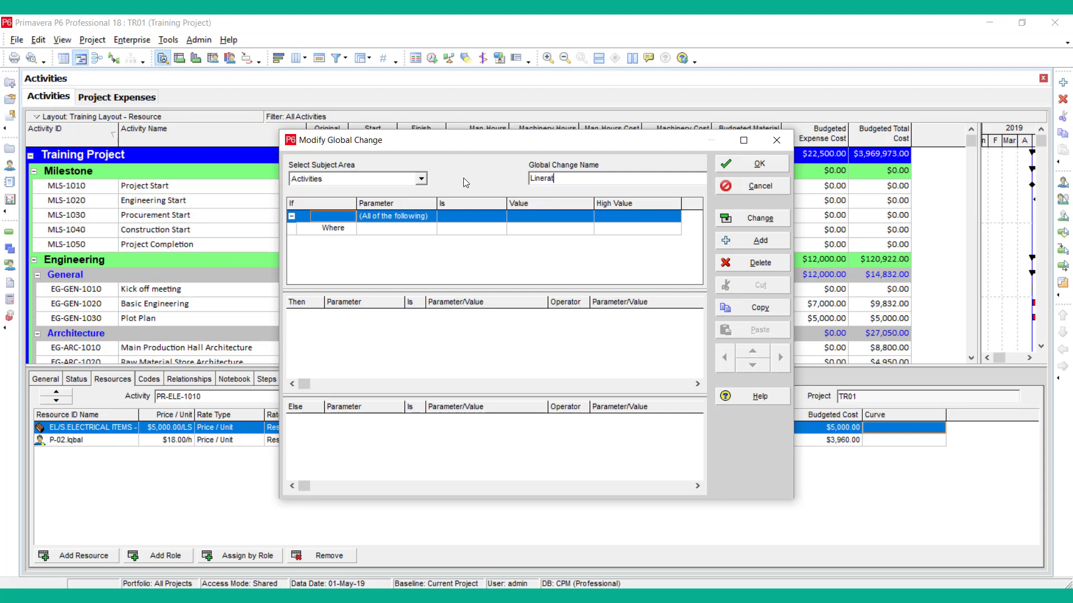
key(BackSpace)
key(BackSpace)
key(BackSpace)
text(r Curve Assignment)
Set the global change's subject area to Activity Resource Assignments
click(386, 183)
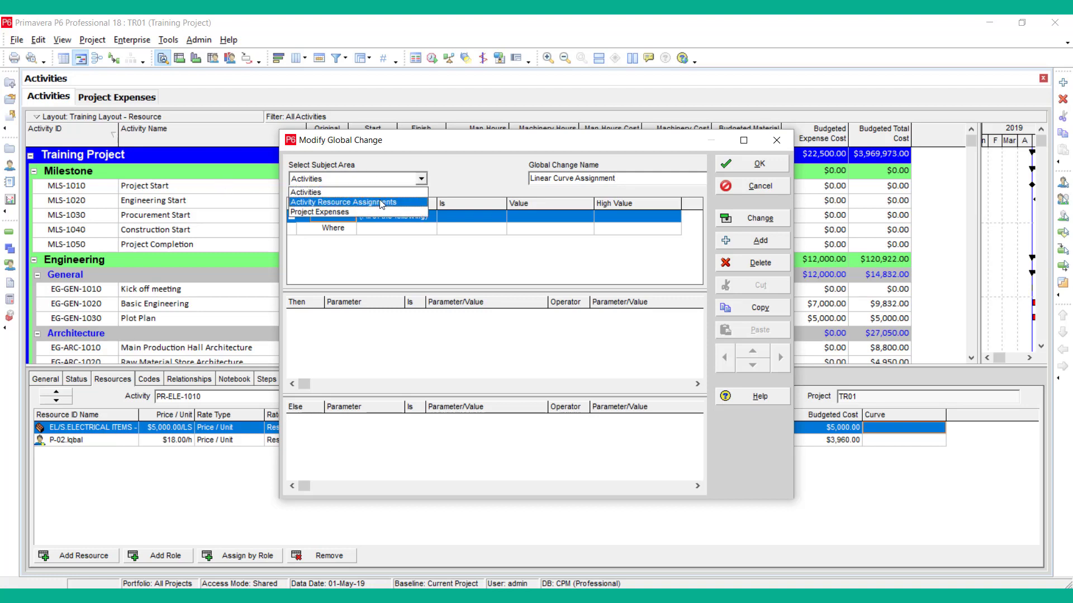
click(382, 202)
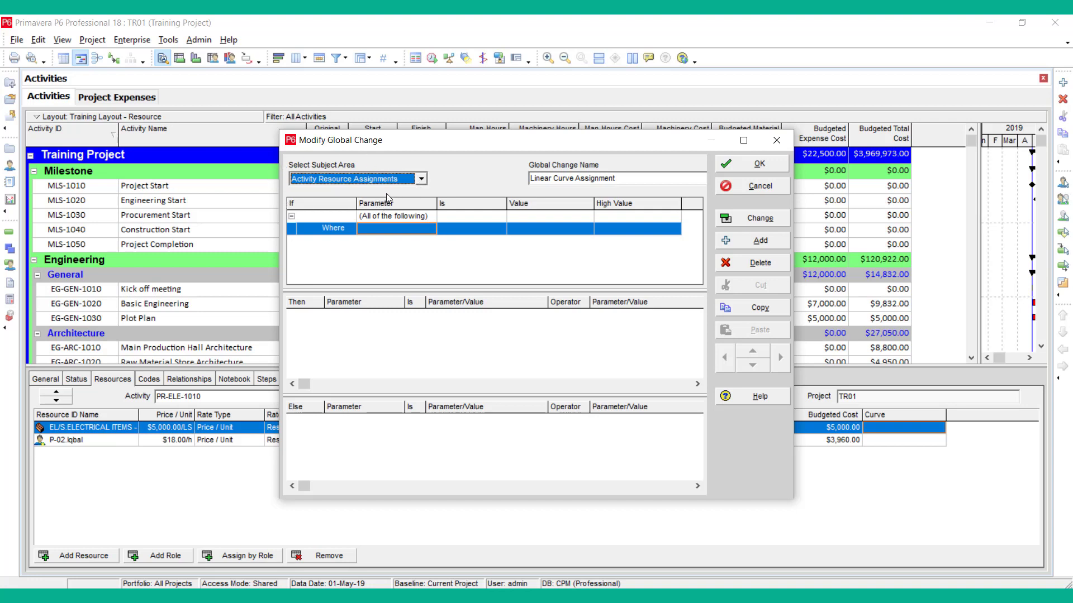
click(400, 176)
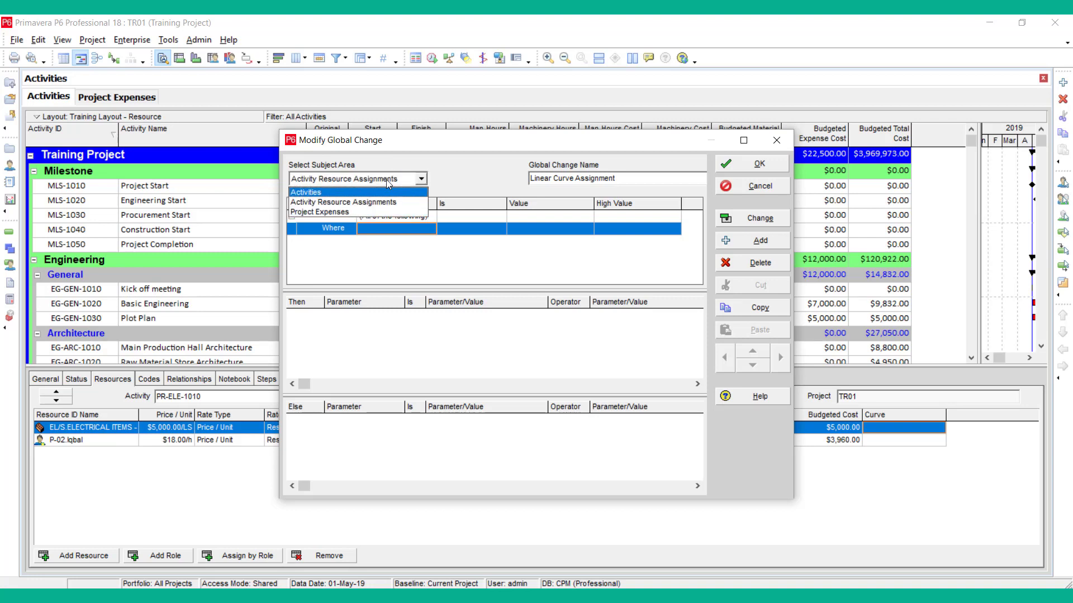
click(408, 202)
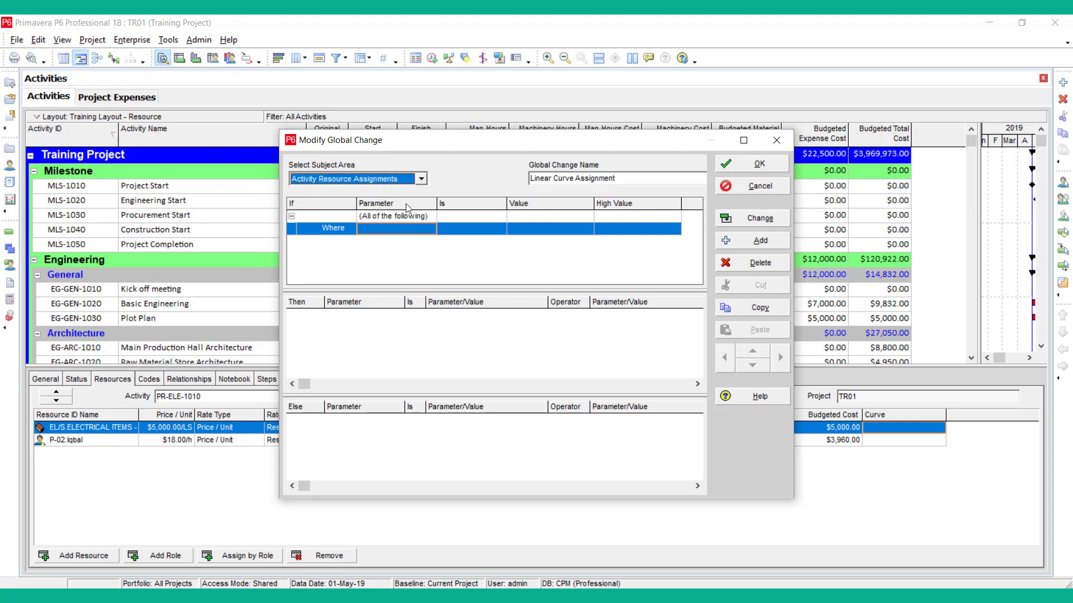
click(407, 258)
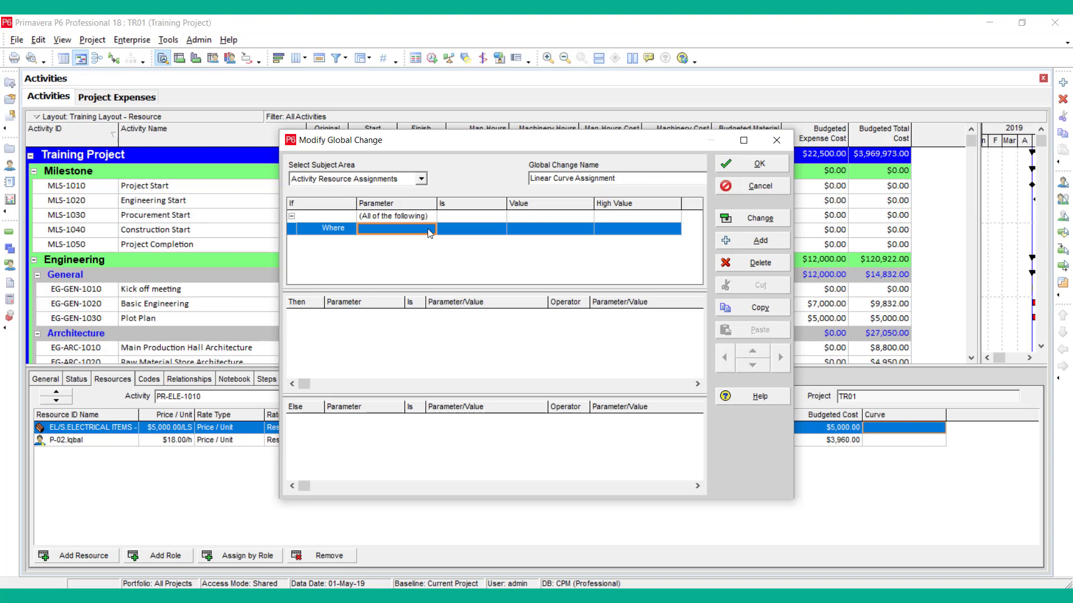
Define the first If condition as WBS is under TR01.2, the Engineering branch
click(430, 233)
click(430, 231)
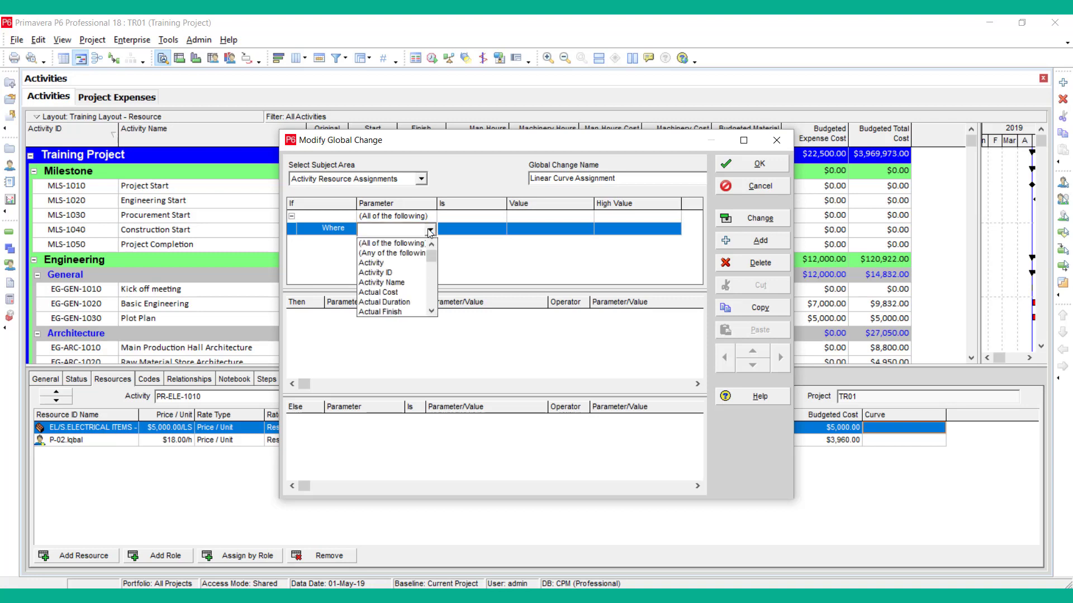
key(w)
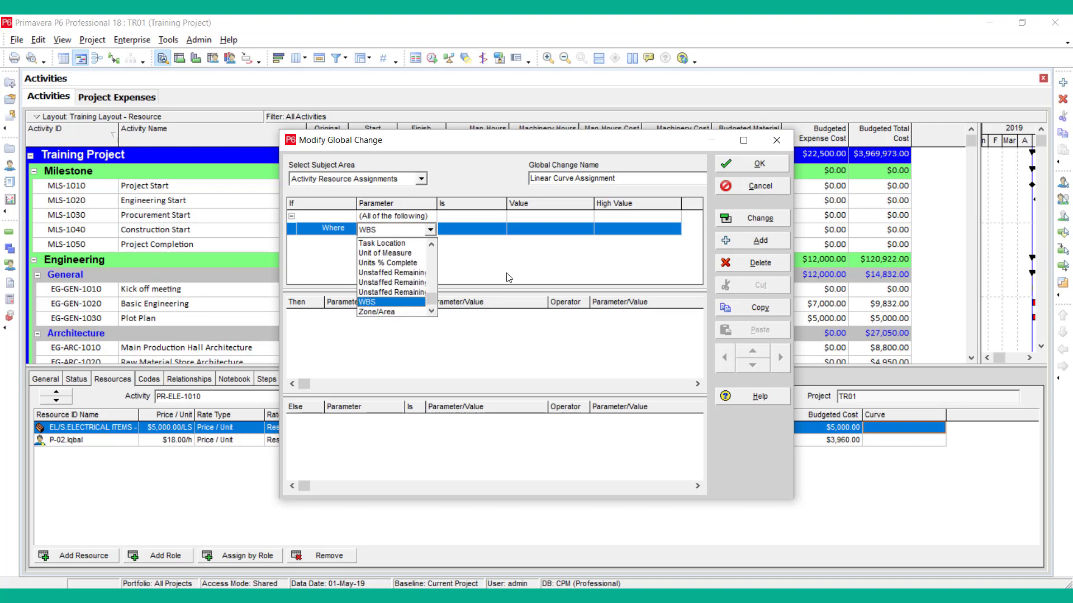
click(391, 302)
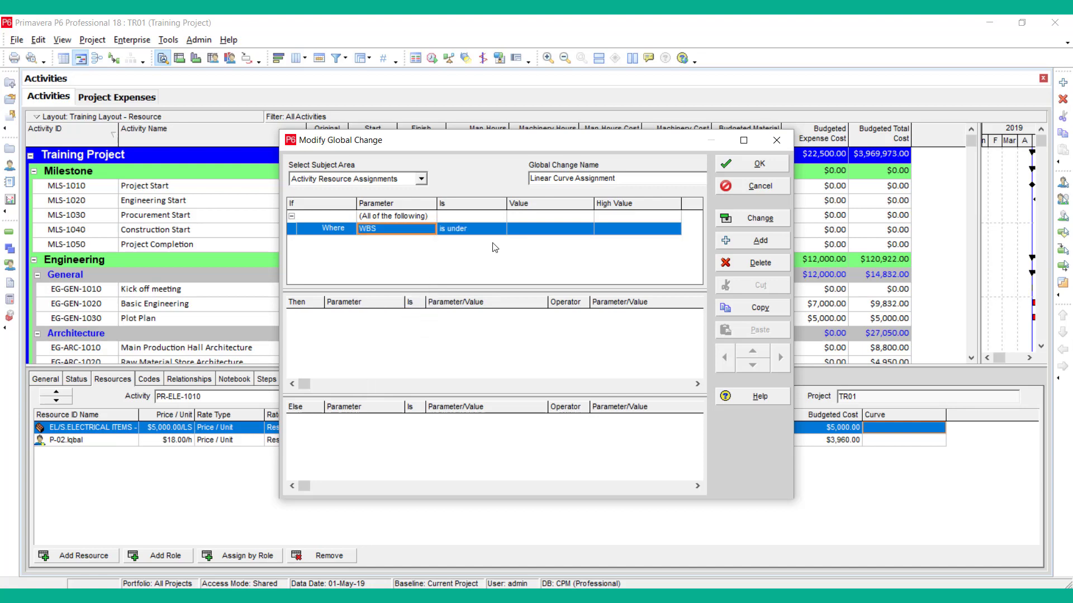
click(590, 228)
click(586, 229)
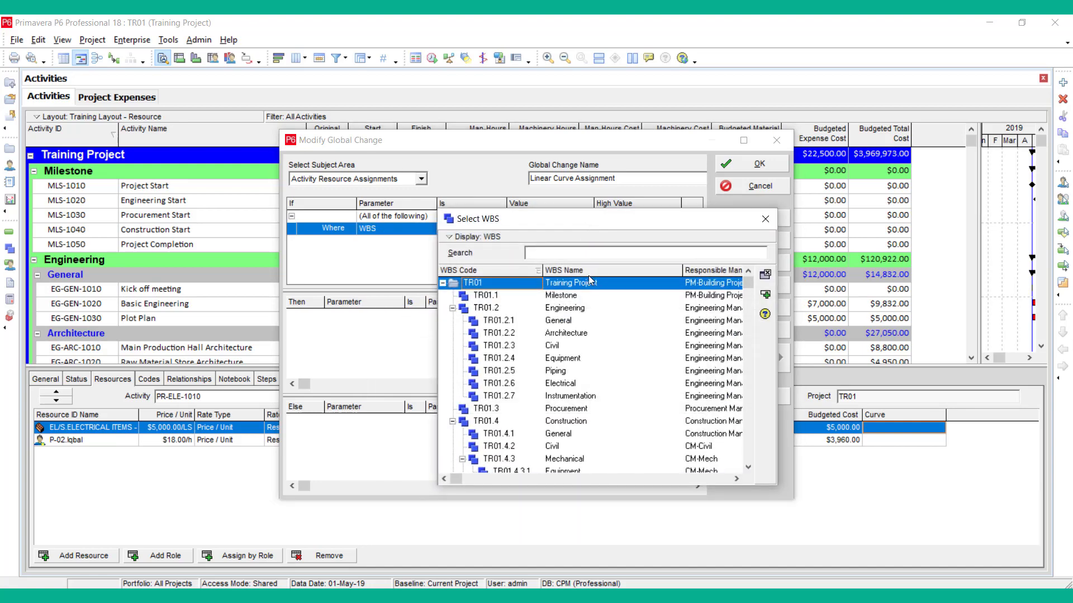
double_click(569, 309)
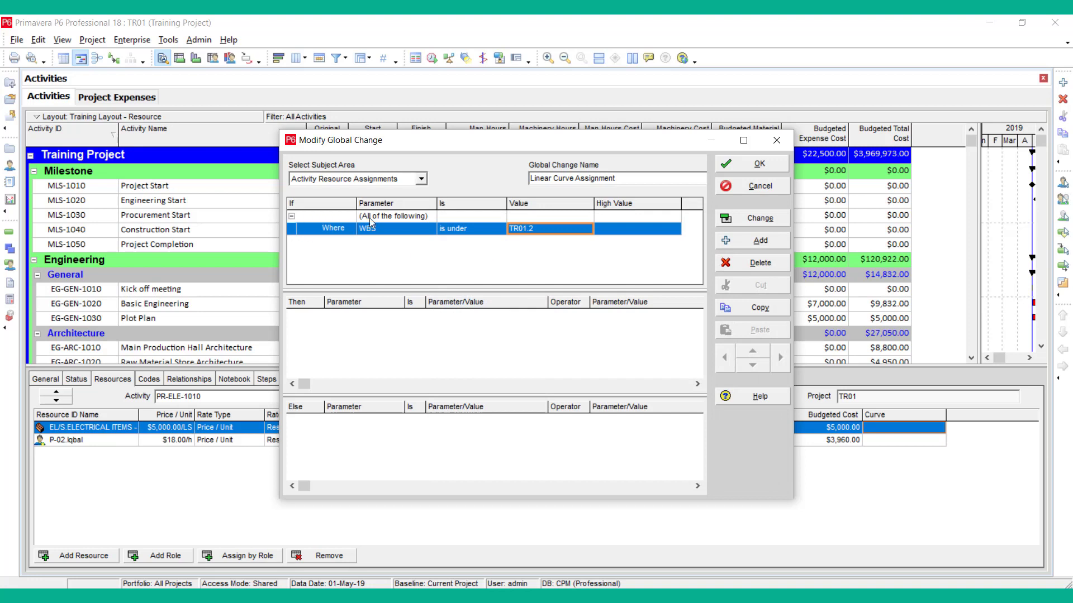
Add a second If condition specifying that WBS is under TR01.3, the Procurement branch
click(778, 219)
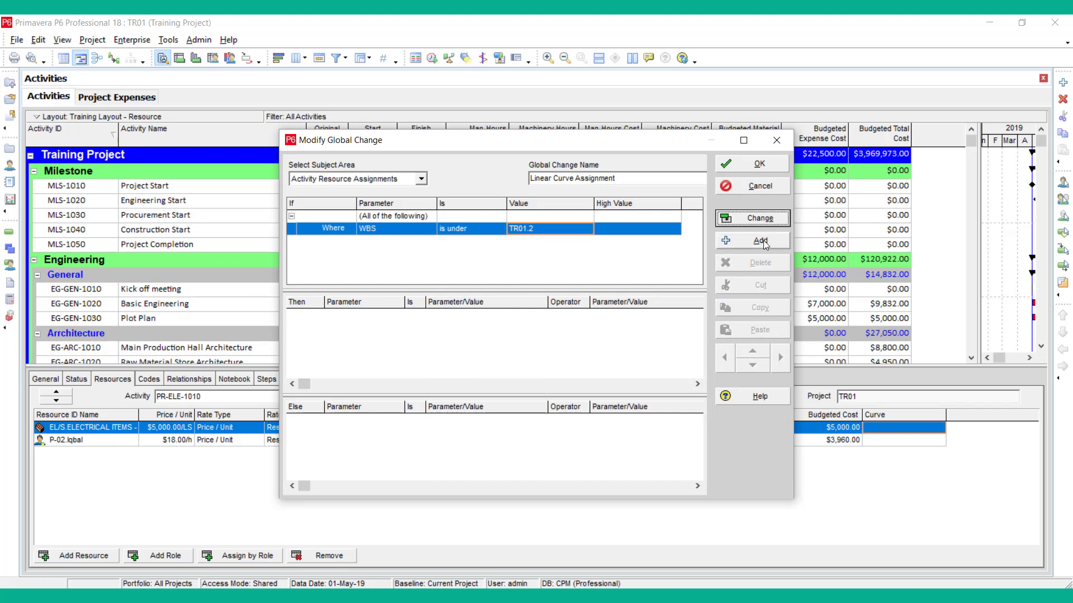
click(763, 240)
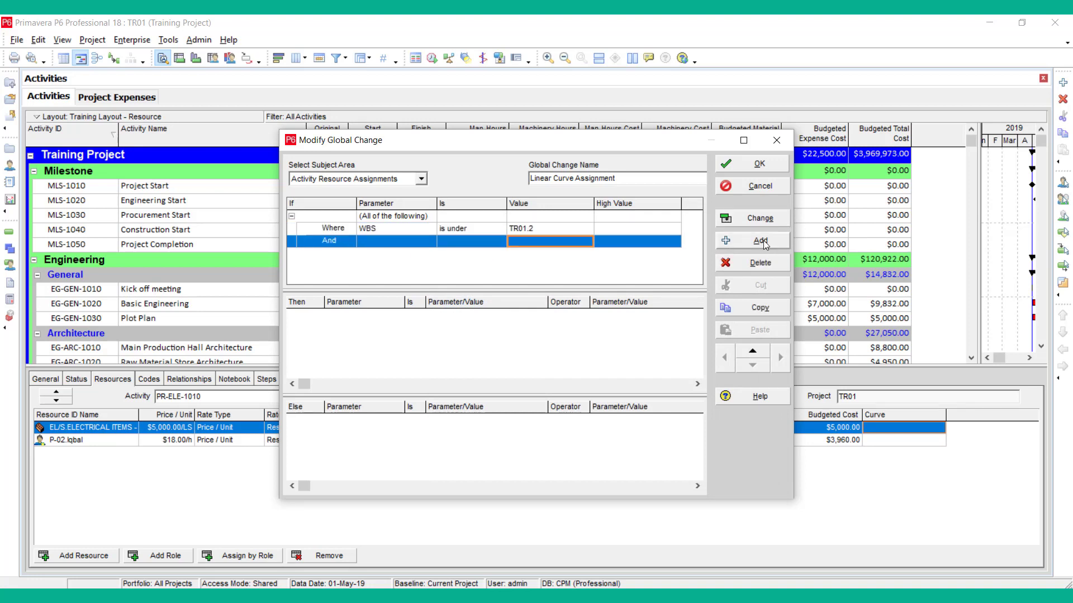
click(329, 242)
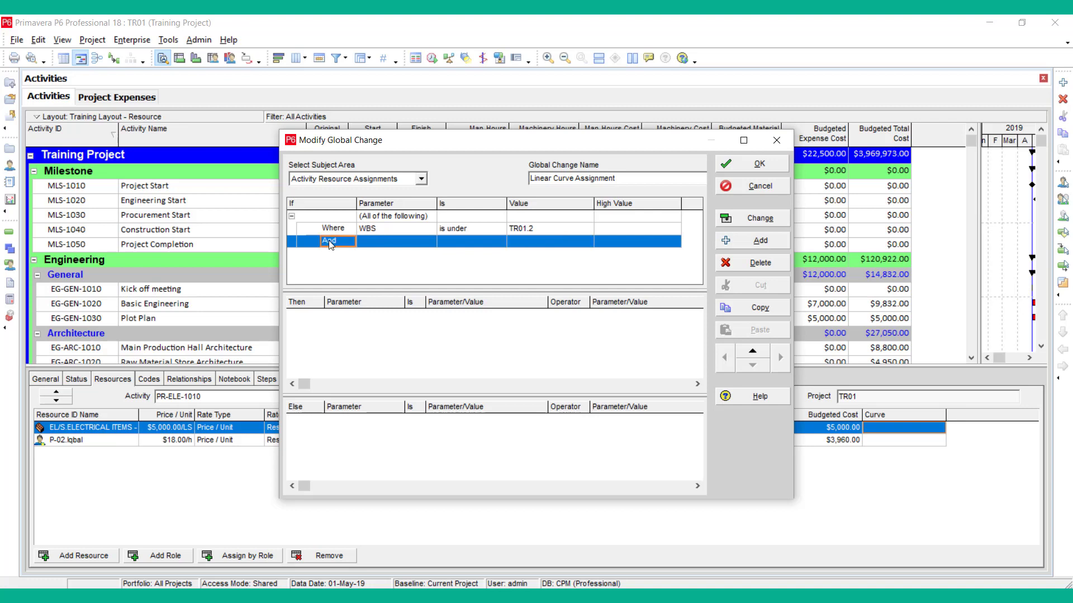
click(418, 243)
click(417, 244)
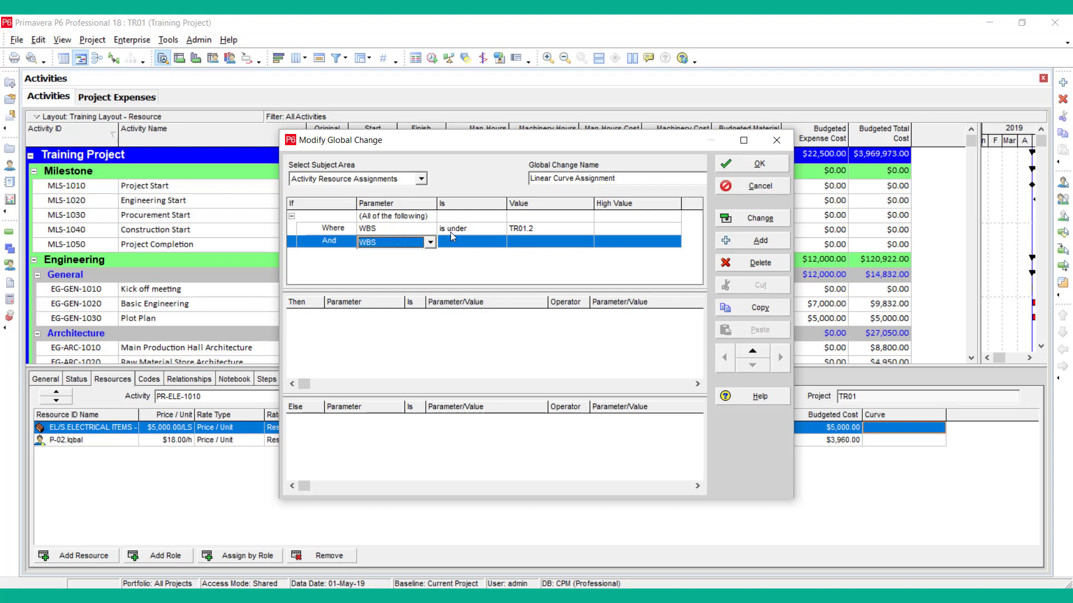
click(485, 245)
click(485, 244)
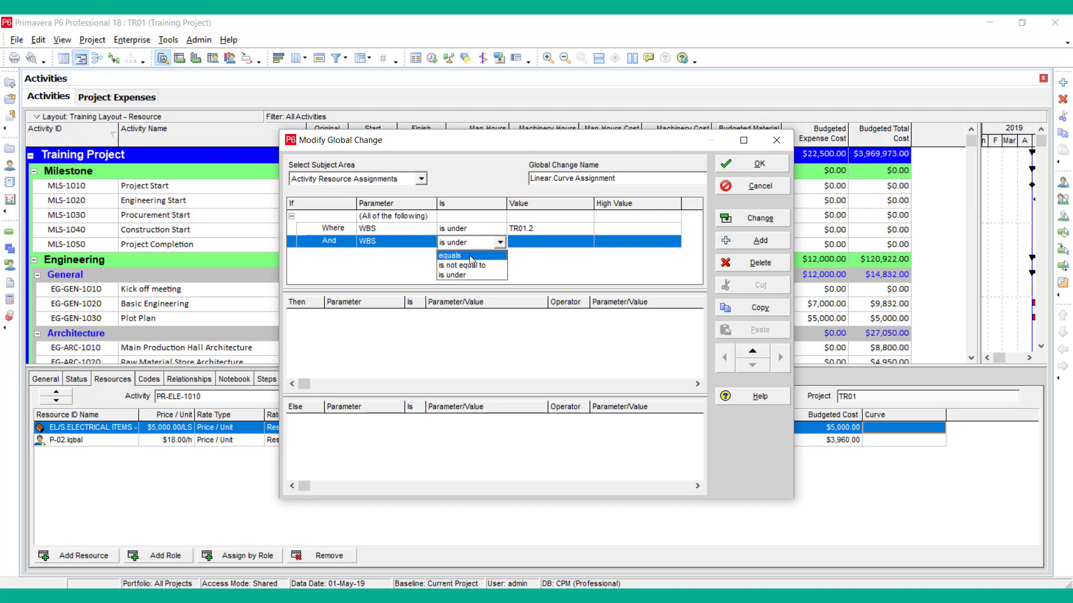
click(471, 255)
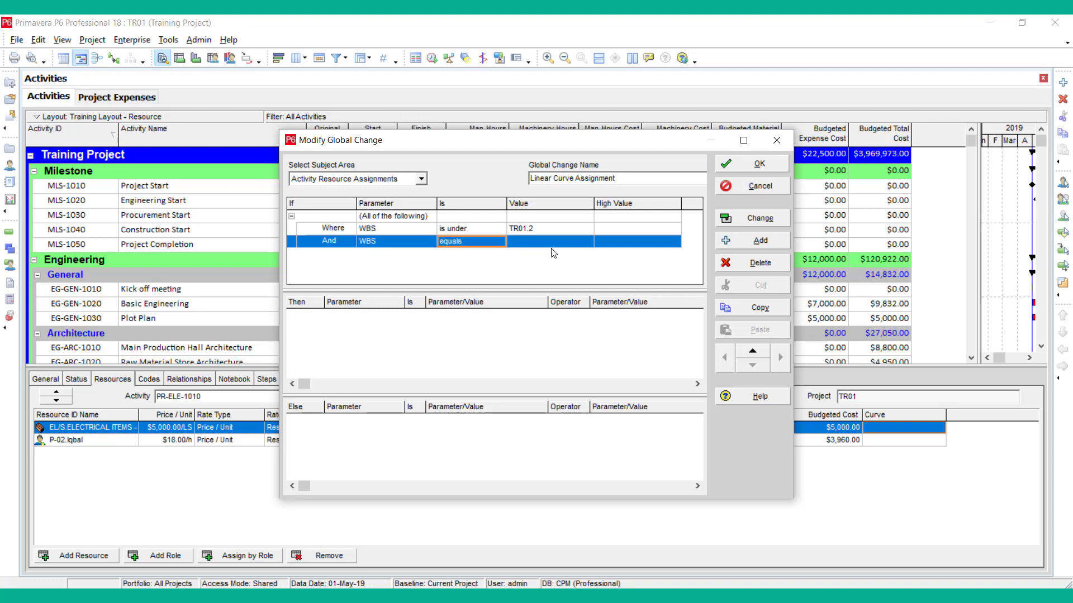
click(492, 243)
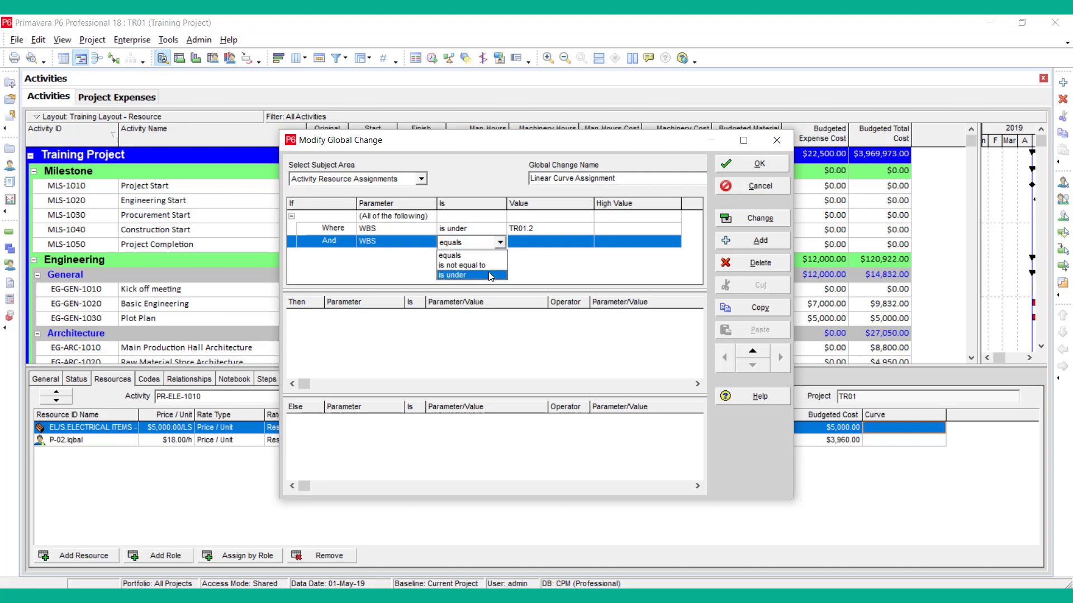
click(476, 277)
click(591, 242)
click(589, 242)
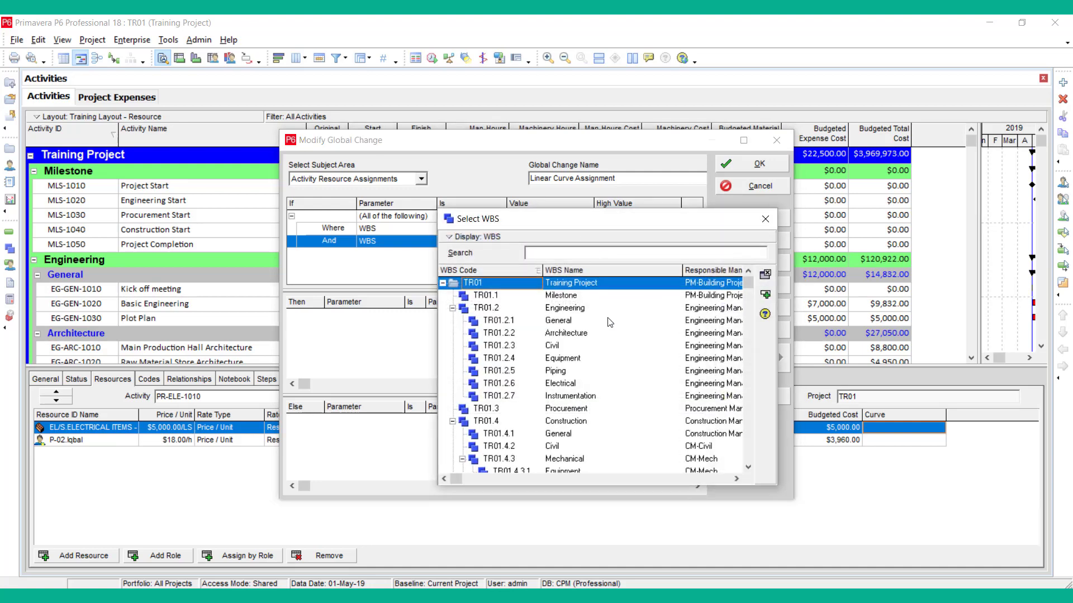
click(452, 308)
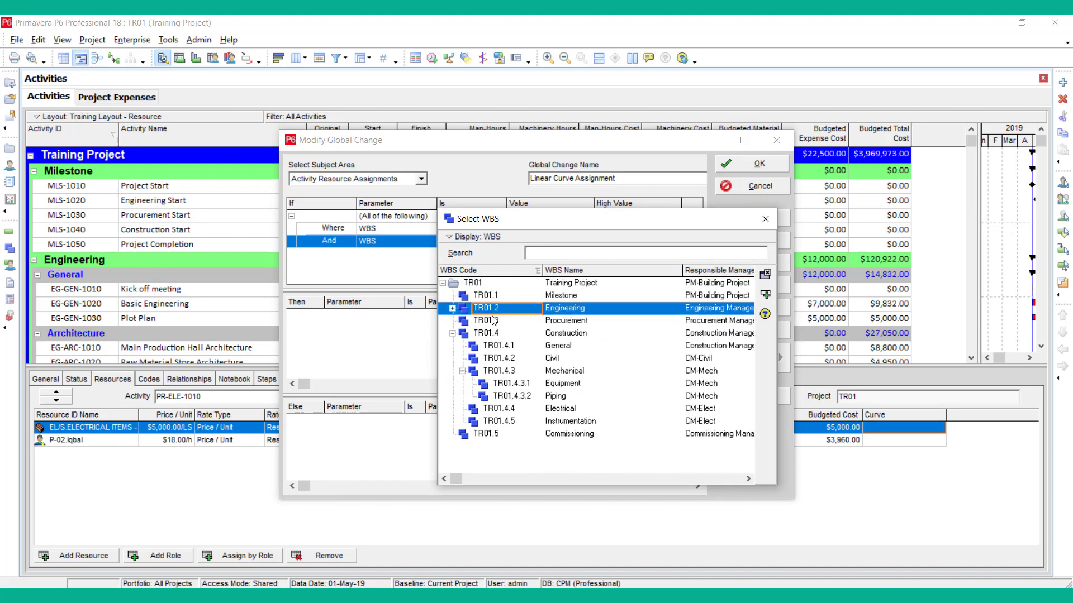
double_click(493, 320)
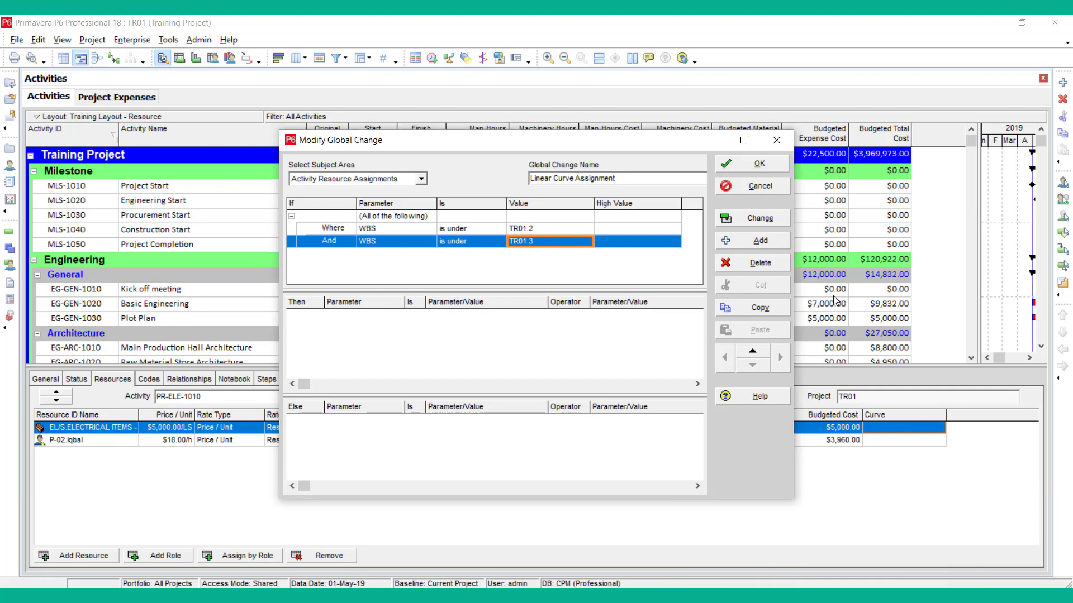
Add a third If condition specifying that WBS is under TR01.5, the Commissioning branch
click(769, 240)
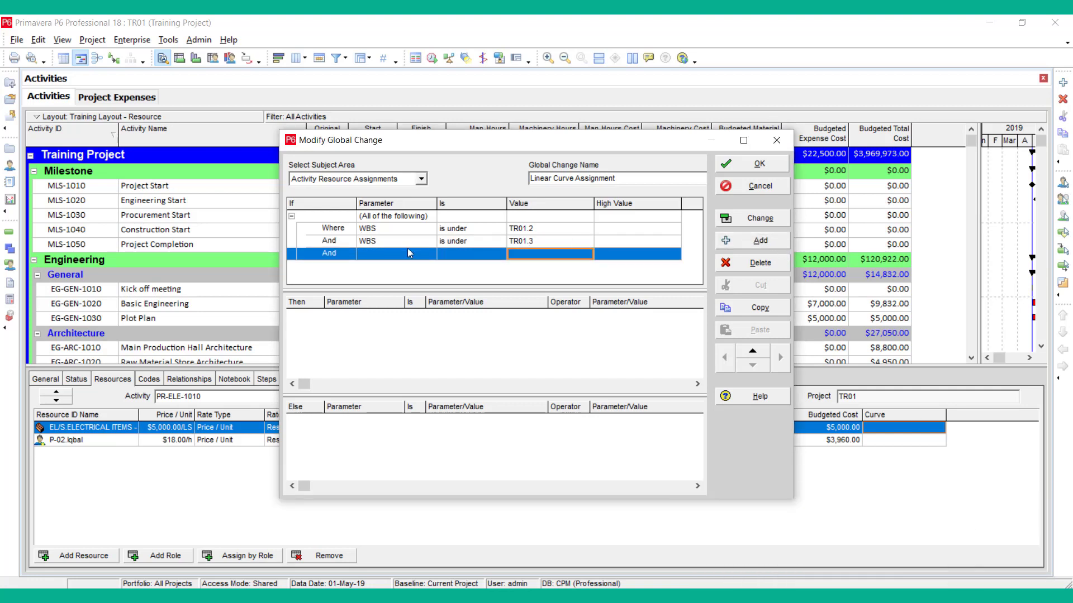
click(409, 253)
click(408, 253)
scroll(394, 313, down, 10)
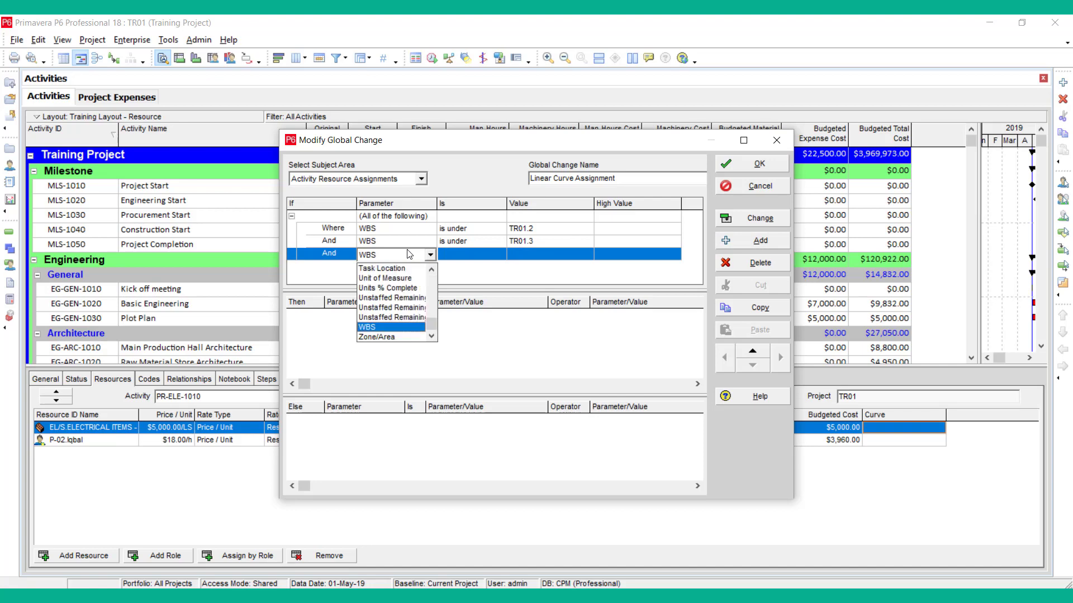
click(394, 329)
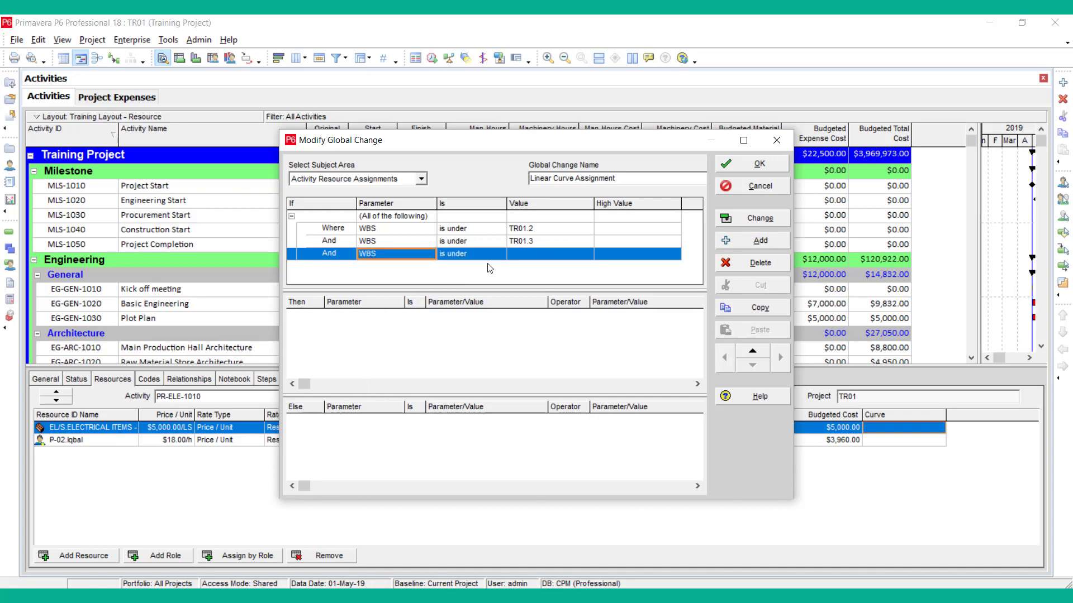
click(556, 257)
click(586, 256)
click(587, 256)
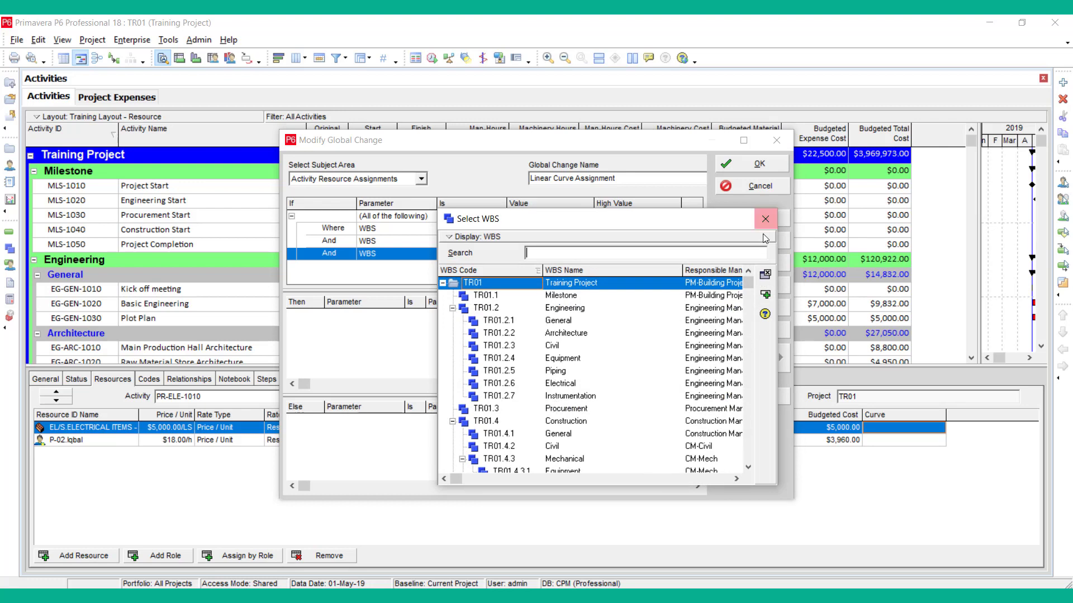
scroll(748, 277, down, 2)
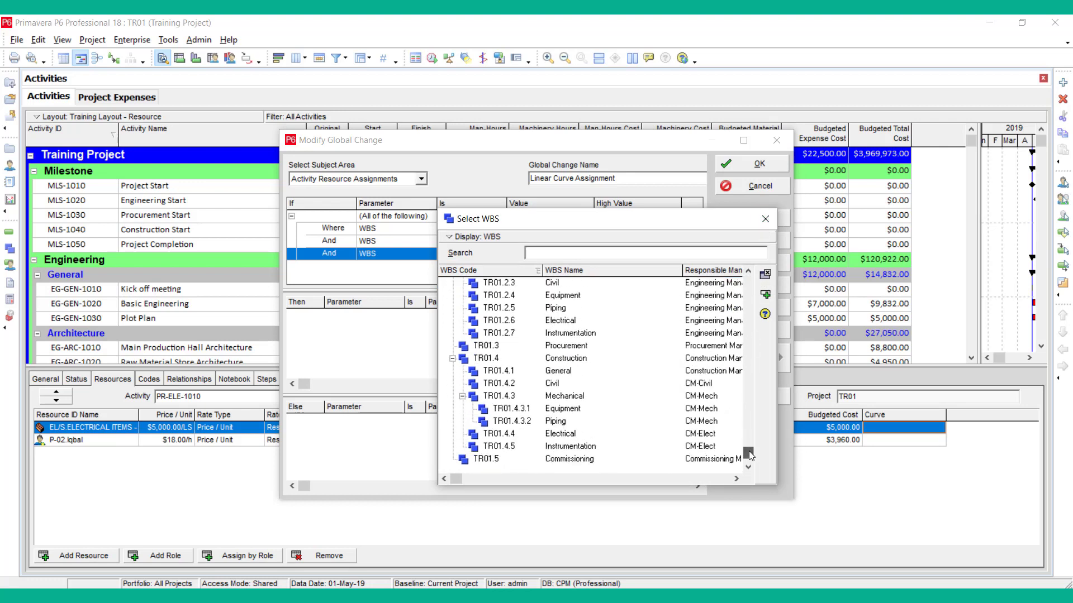
click(566, 459)
double_click(565, 460)
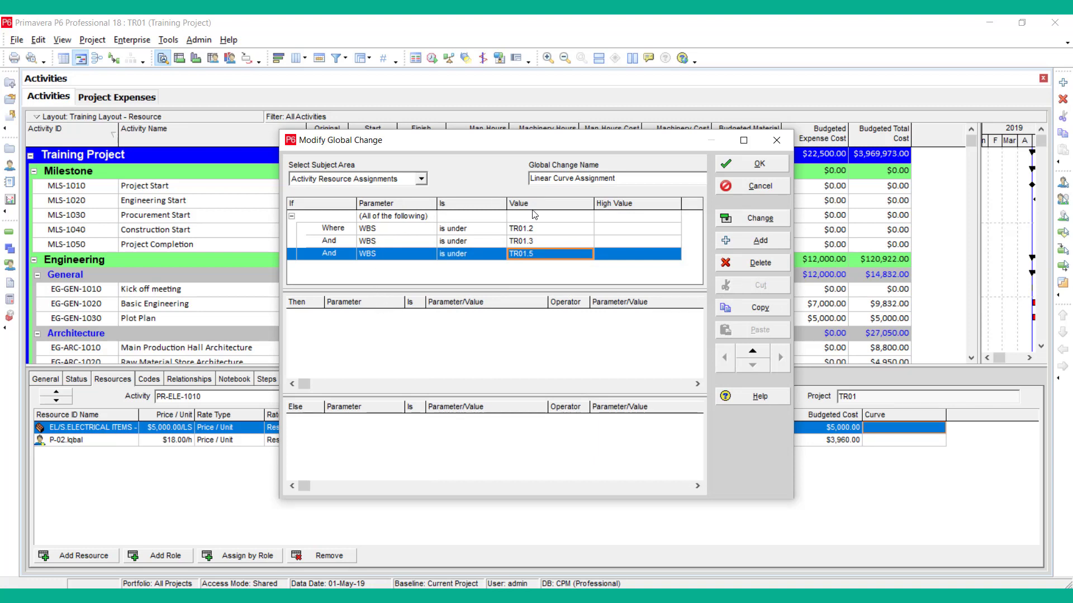
Add a Then statement to the Linear Curve Assignment global change that sets Curve equal to Linear
click(471, 347)
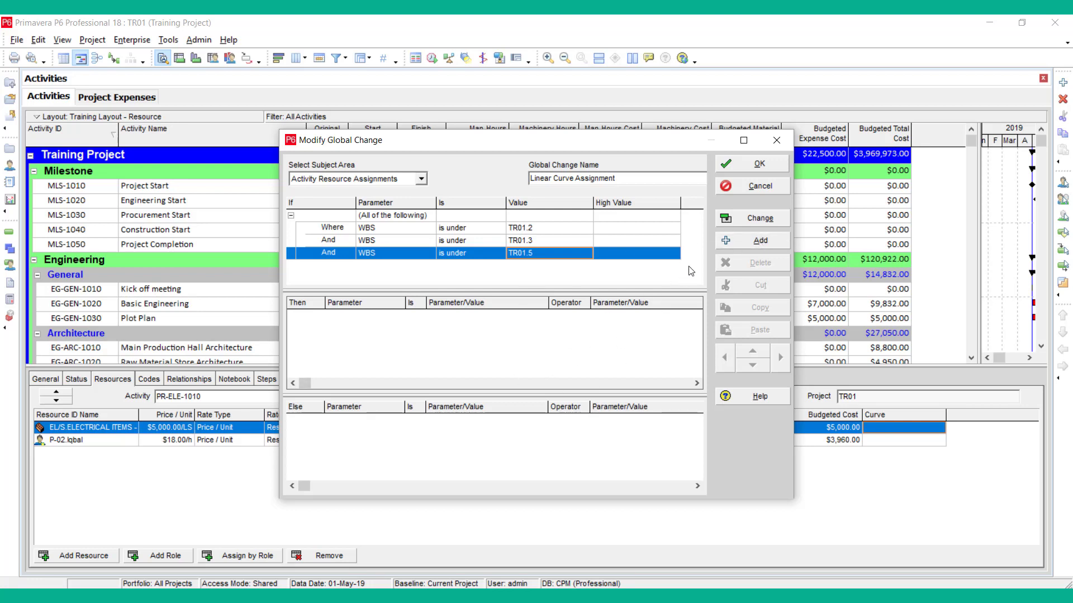
click(742, 239)
click(401, 319)
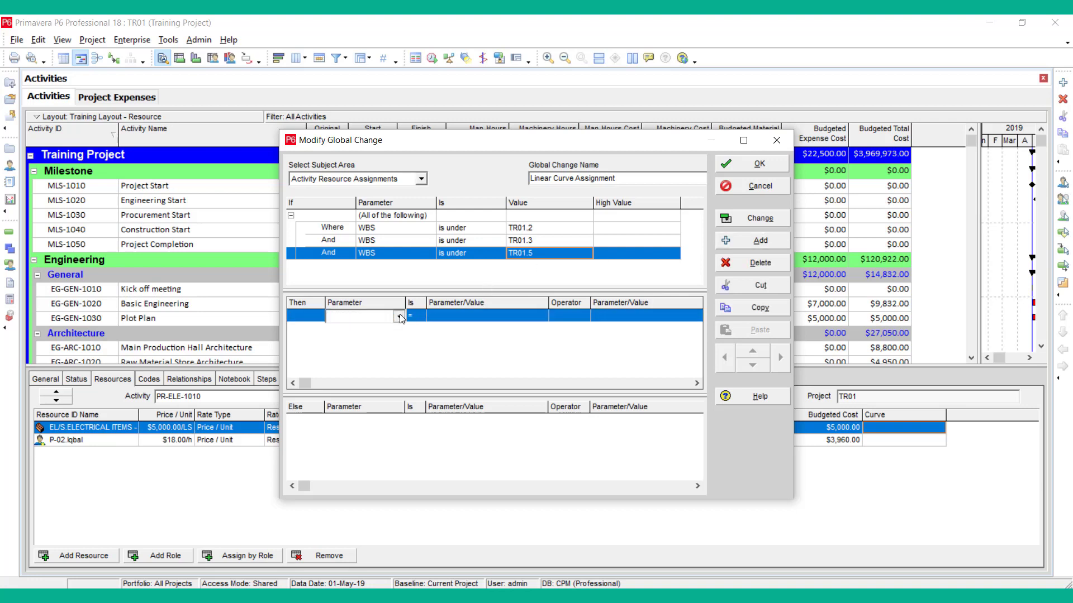
click(400, 318)
key(c)
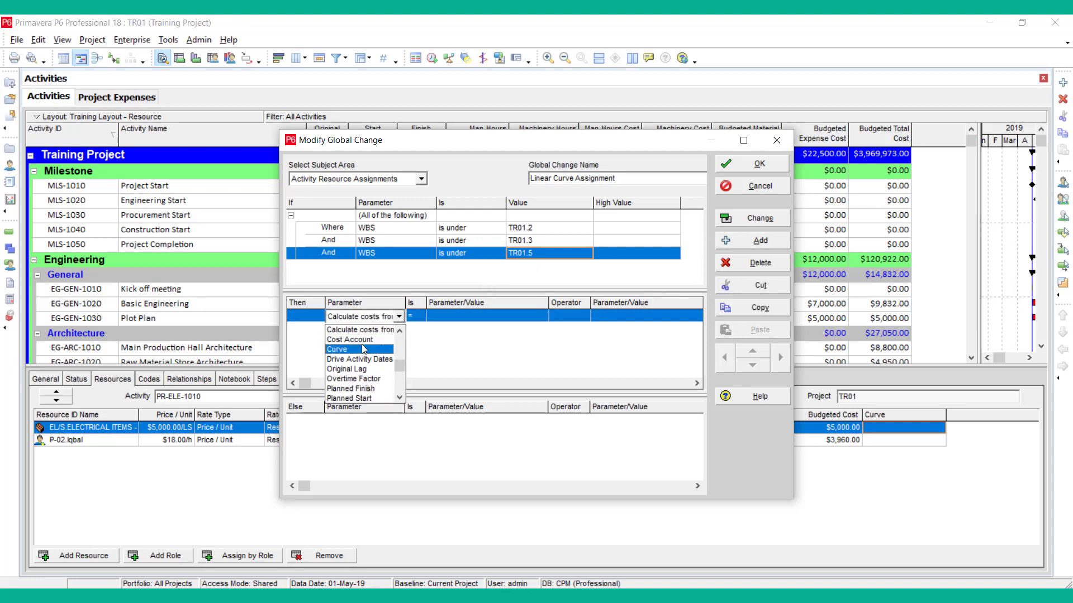
click(364, 349)
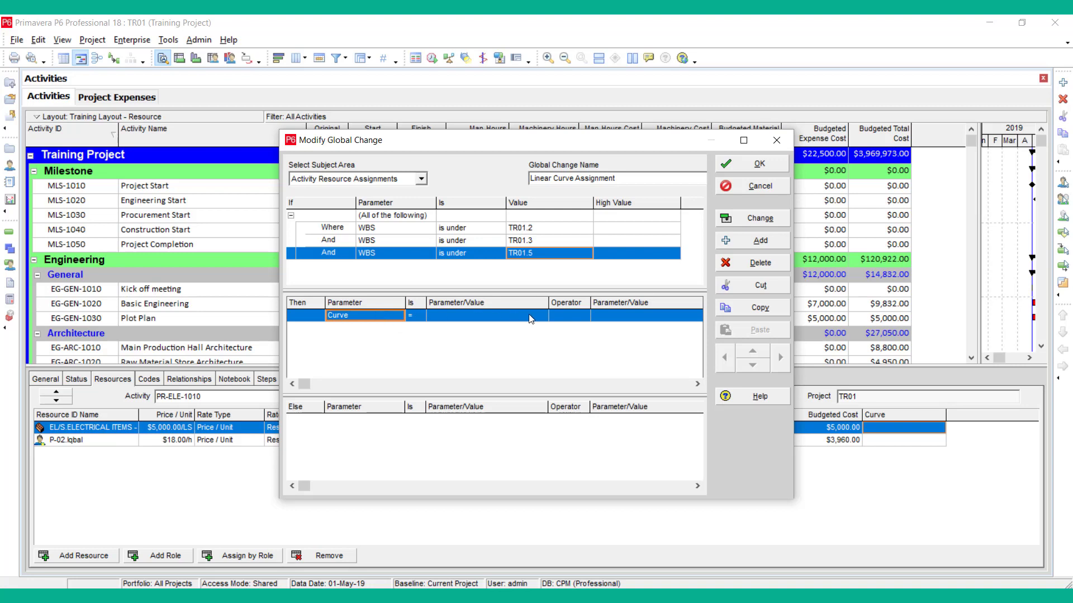
click(510, 315)
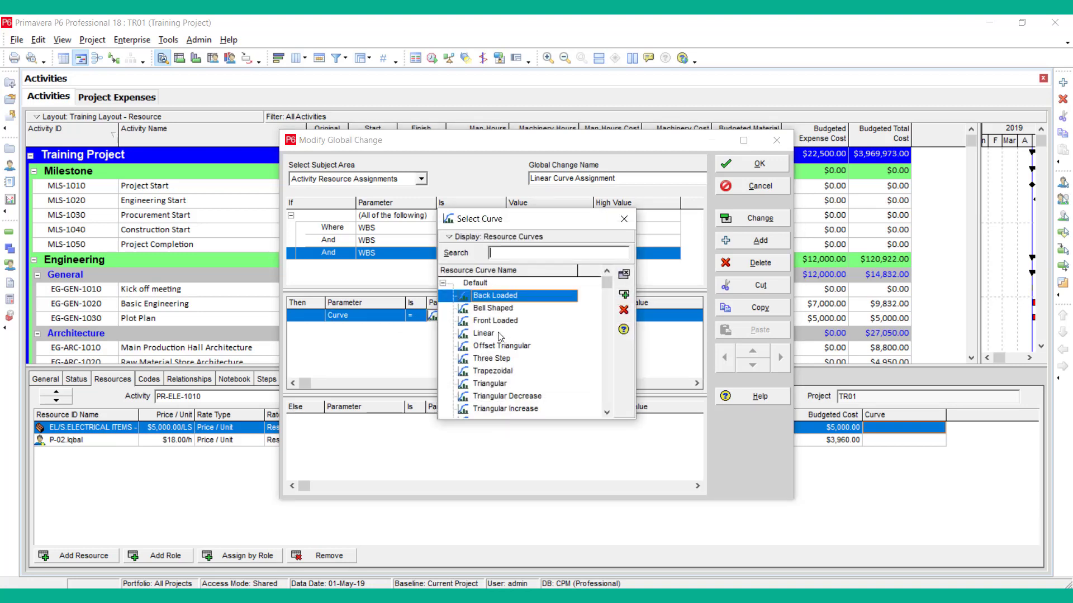
double_click(484, 333)
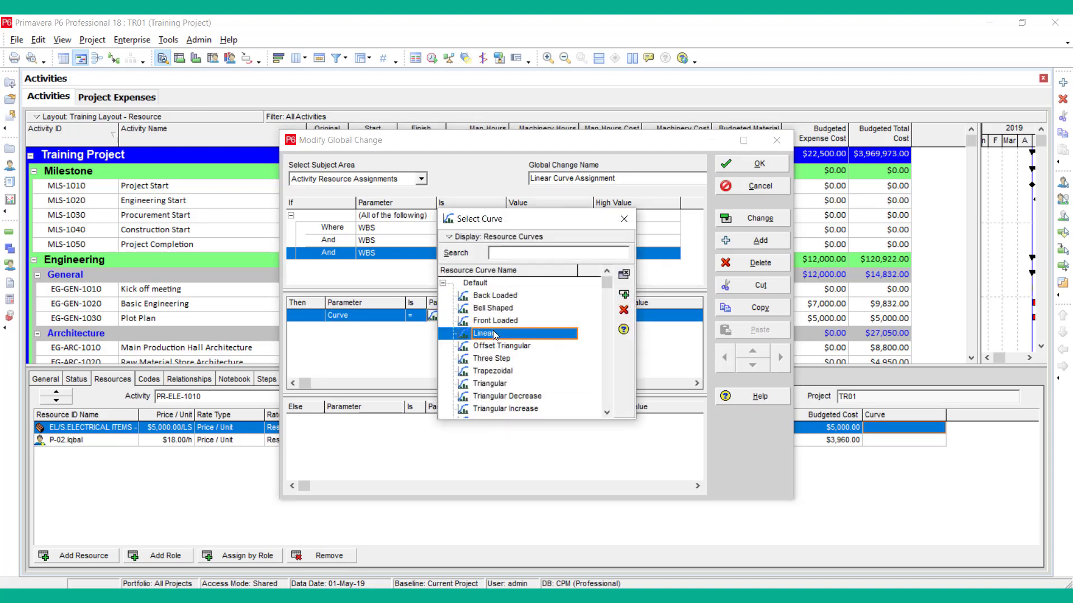
Run the global change as a trial and exit its report without committing the changes
click(745, 220)
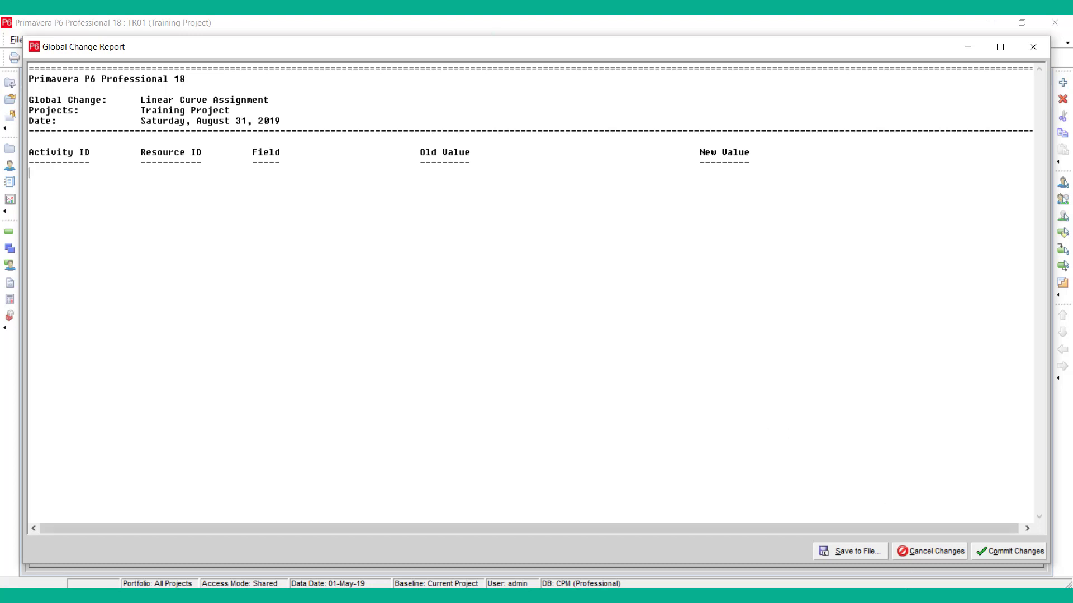
click(936, 550)
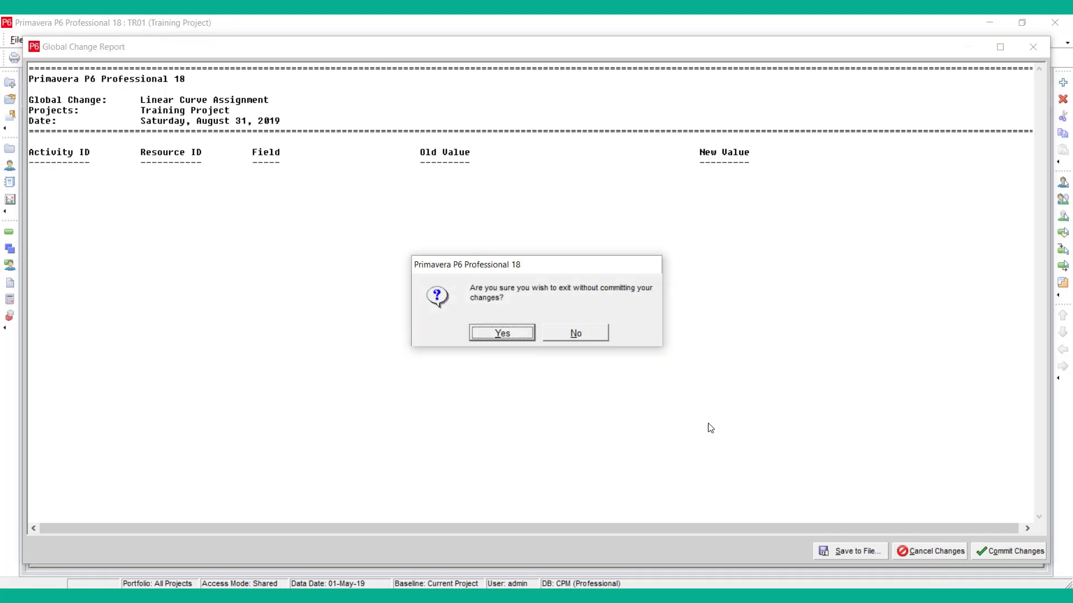
click(501, 334)
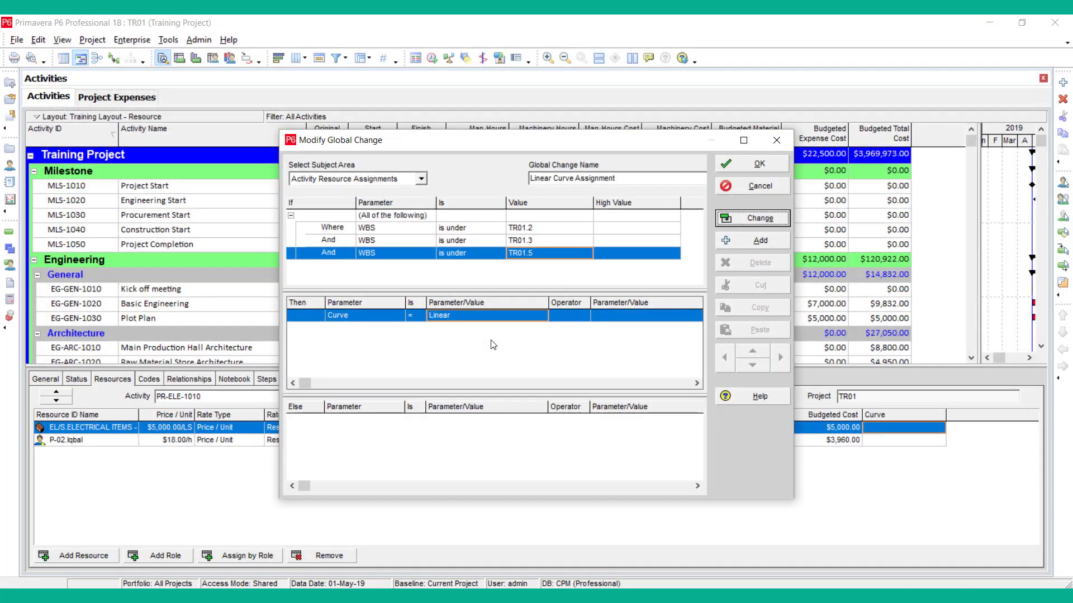
Switch the If condition grouping to (Any of the following) so the three WBS conditions combine with Or
click(389, 217)
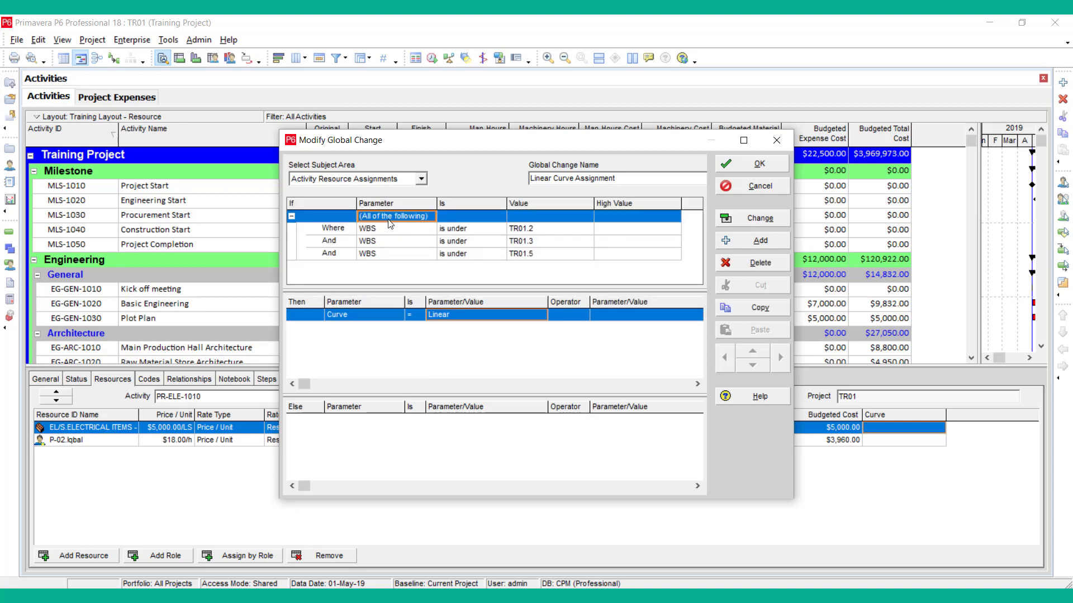
click(392, 221)
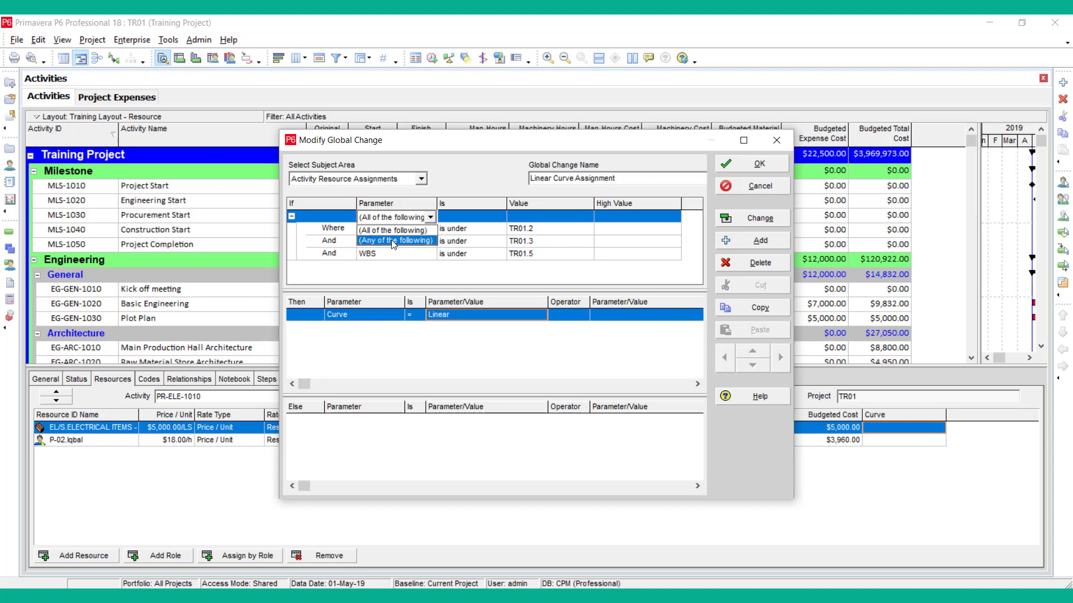
click(393, 242)
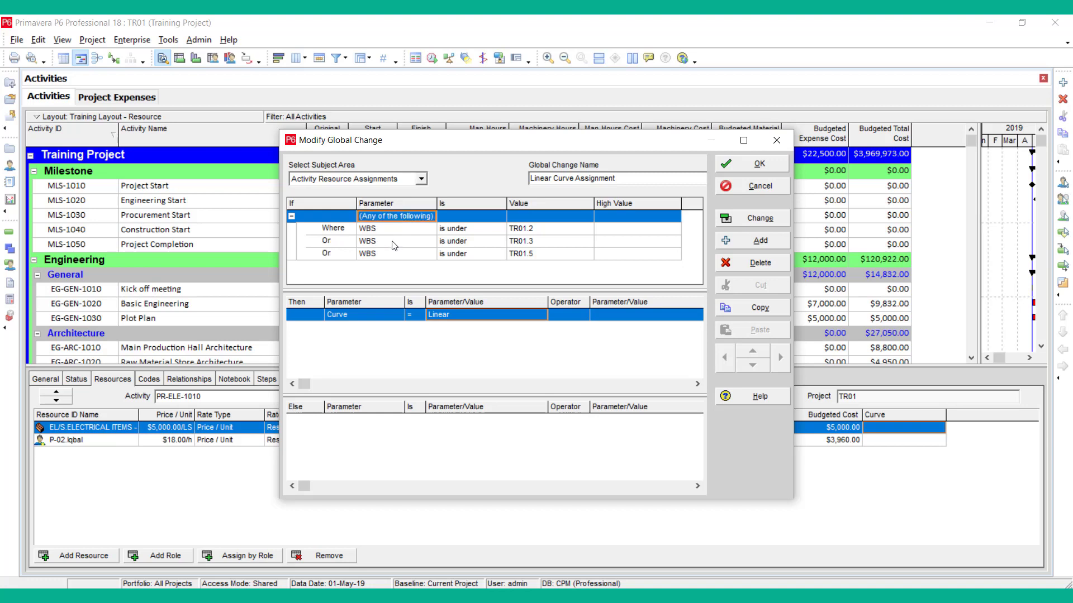
click(343, 245)
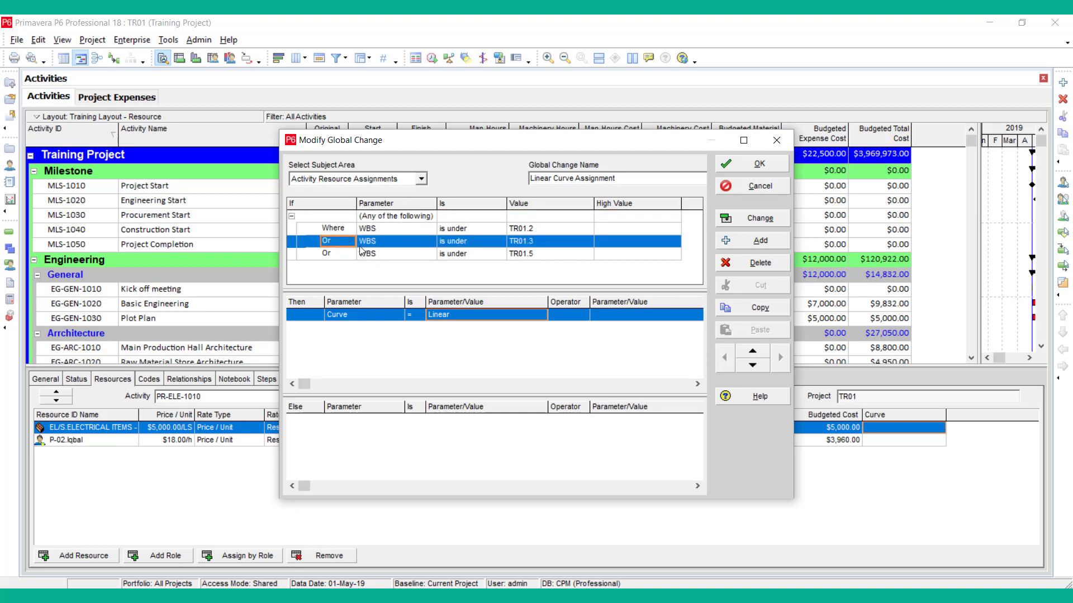
Run the Linear Curve Assignment global change, commit it without saving the log file, and close the global change windows
click(747, 219)
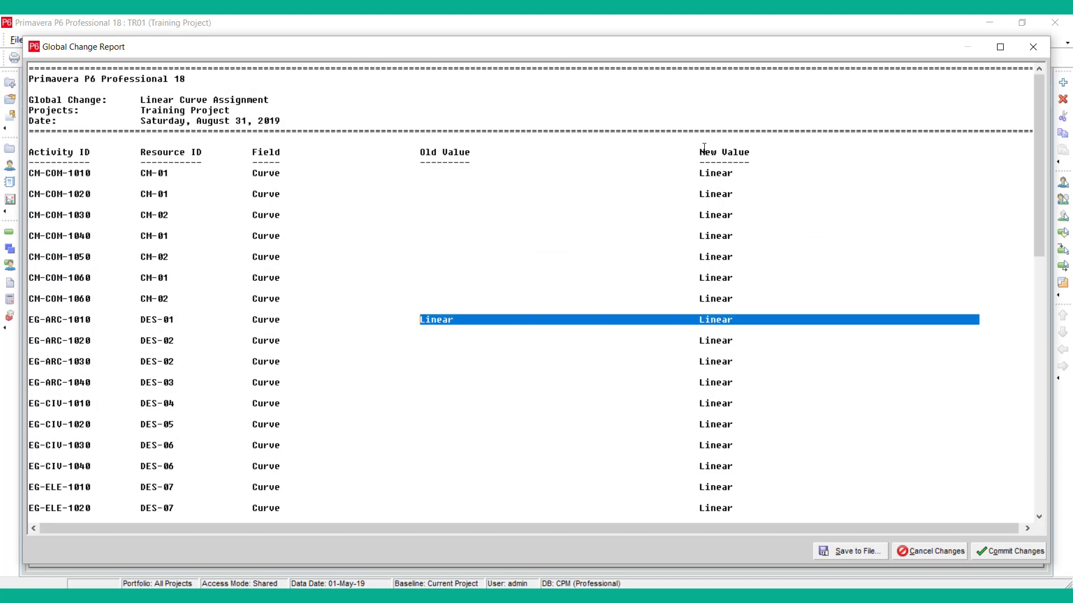
scroll(693, 323, down, 10)
click(1014, 552)
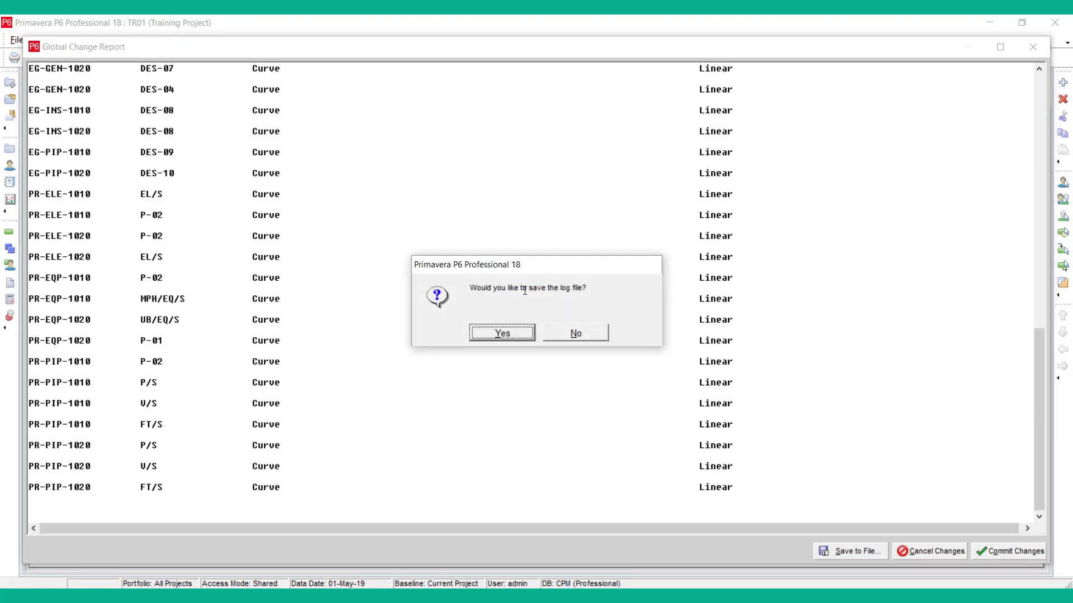
click(576, 333)
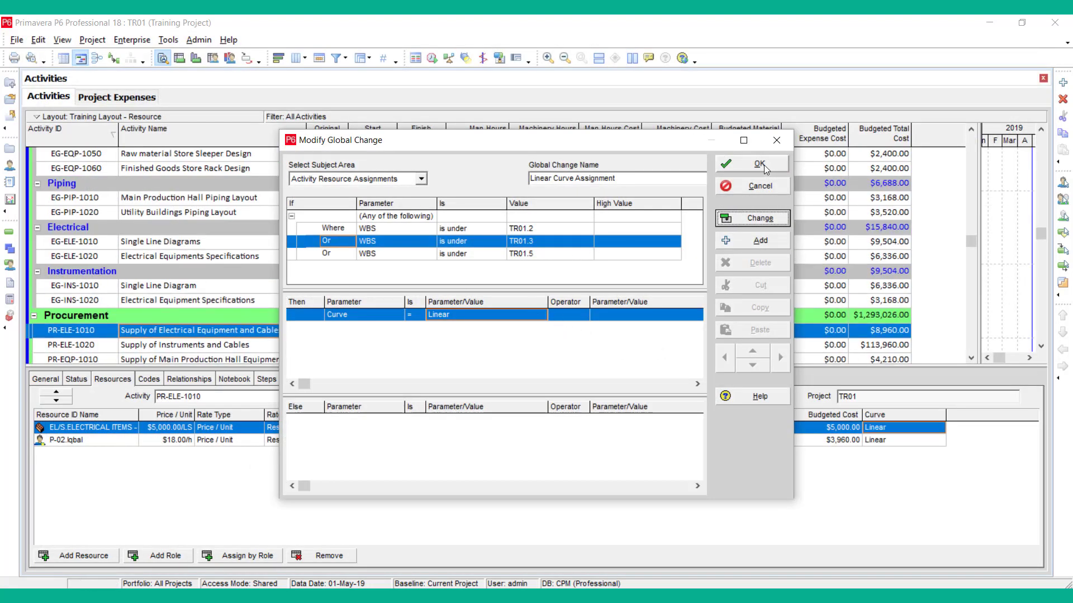
click(733, 165)
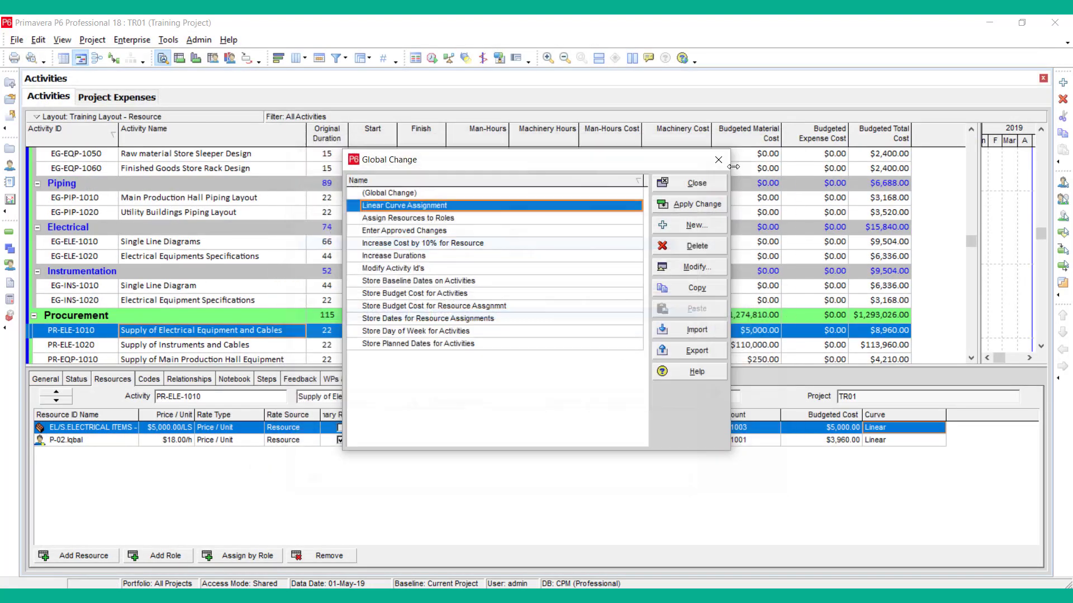
click(699, 186)
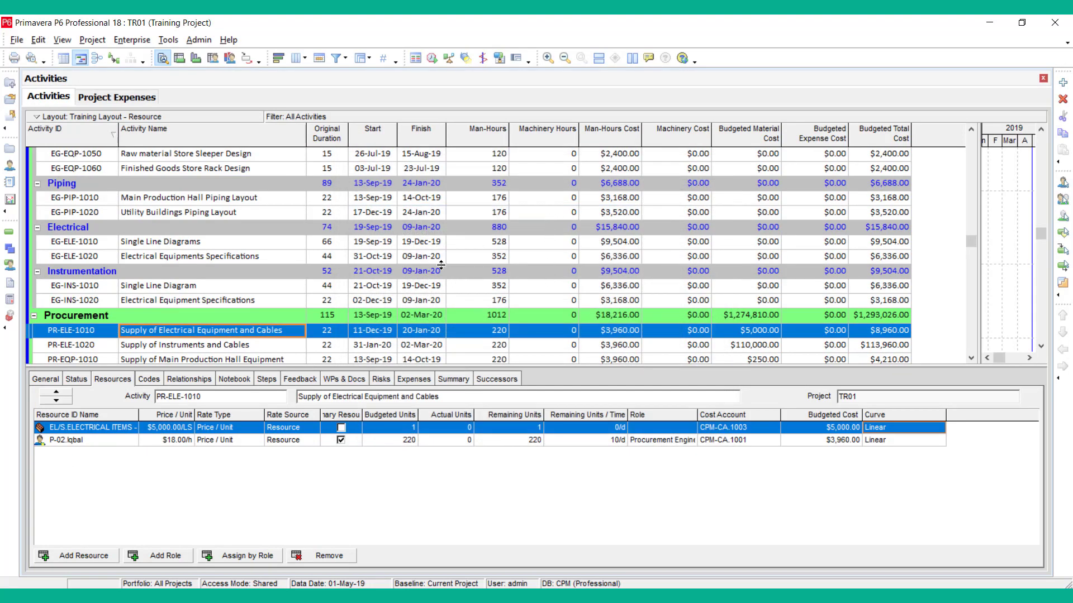
Examine the curves assigned to the resources of the Procurement activities, including PR-EQP-1010 and PR-PIP-1010
scroll(291, 293, down, 3)
scroll(283, 291, down, 1)
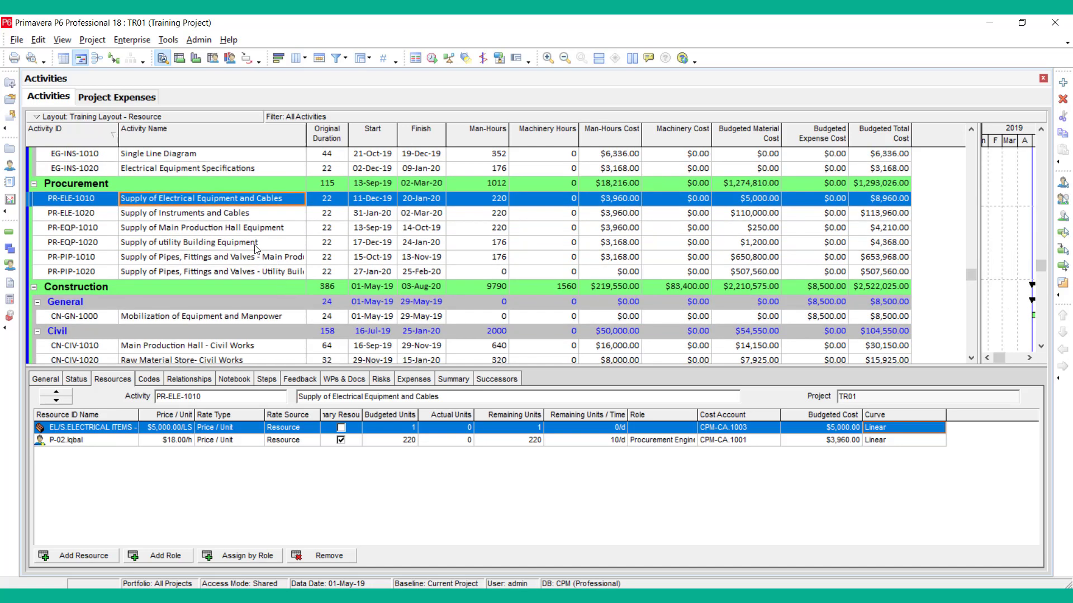
scroll(256, 247, up, 2)
scroll(254, 243, down, 2)
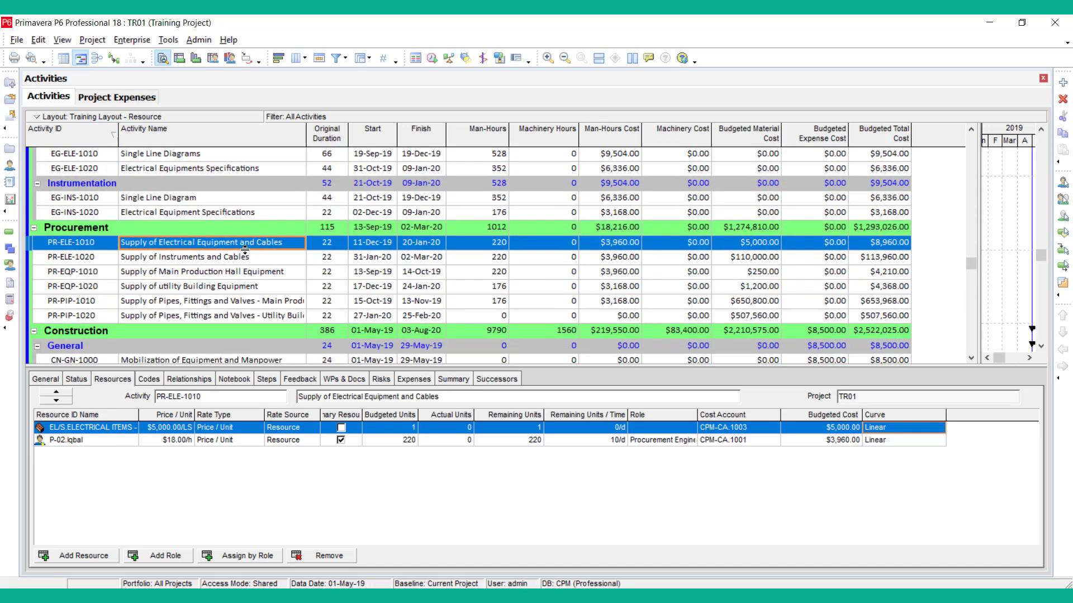
click(206, 260)
click(200, 275)
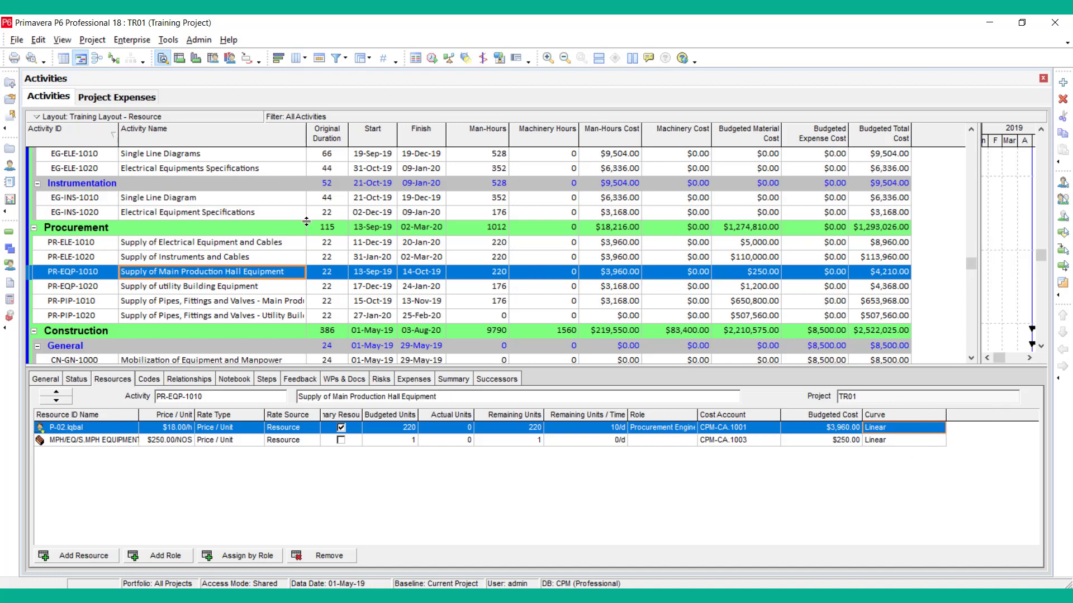
click(252, 290)
click(243, 303)
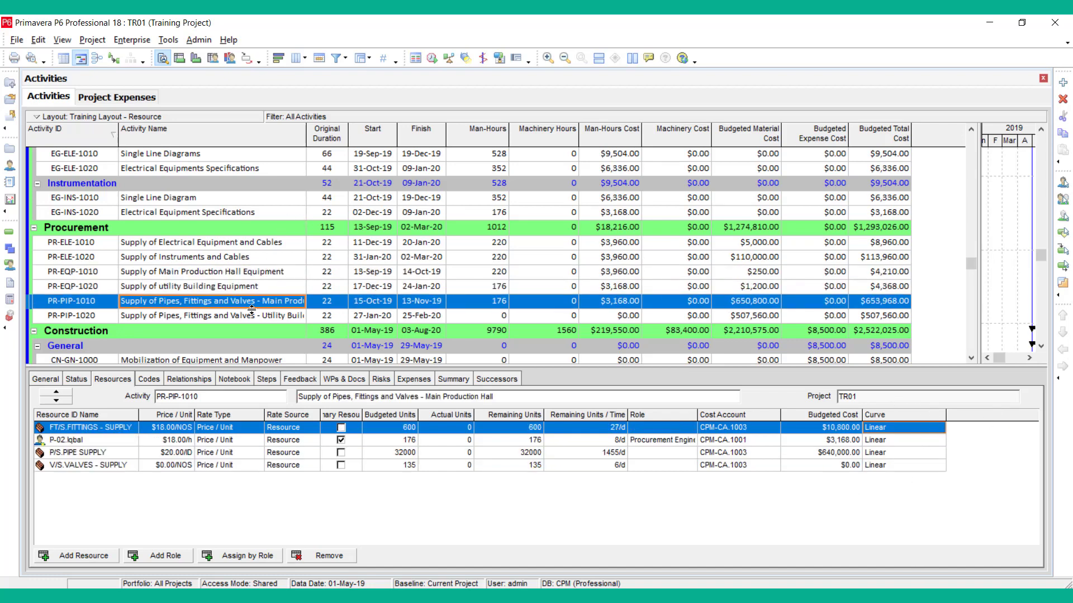
scroll(250, 311, down, 2)
scroll(247, 296, down, 1)
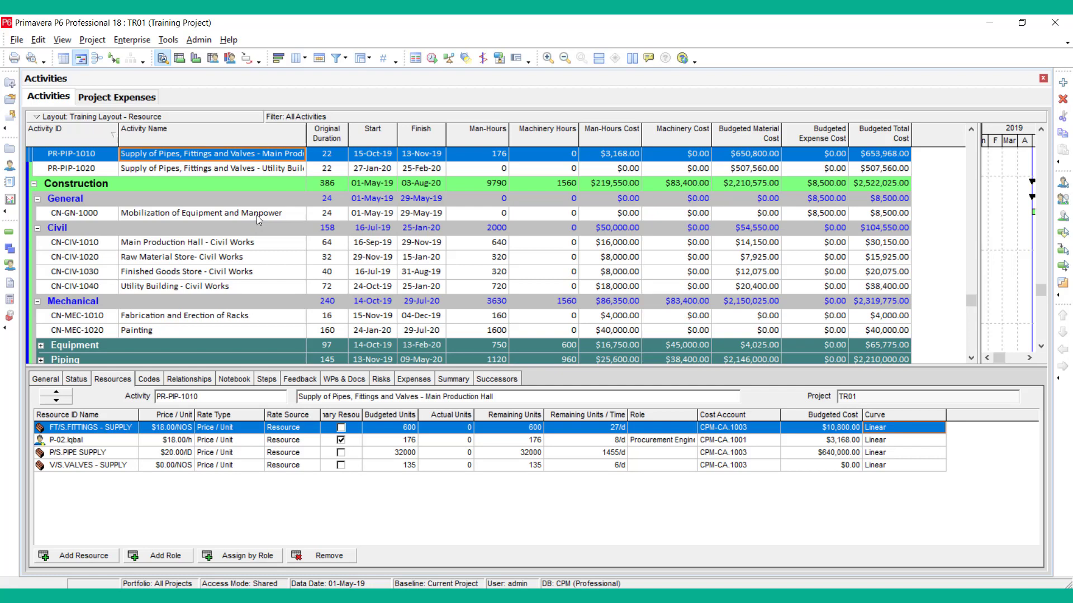
Create a new global change named Curve-06 with Activity Resource Assignments as its subject area
click(168, 40)
click(208, 184)
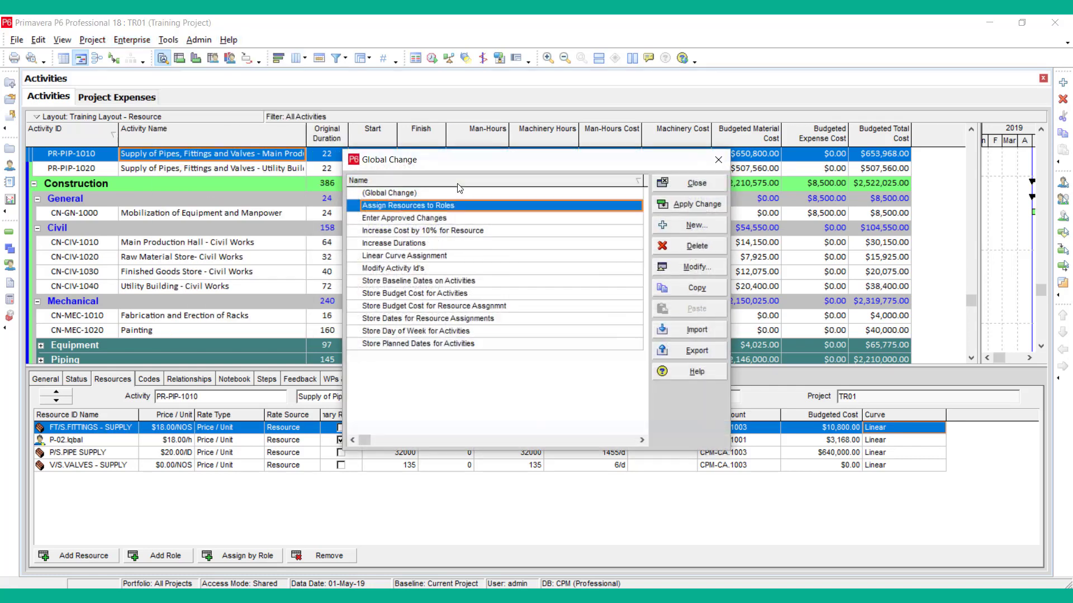
click(690, 225)
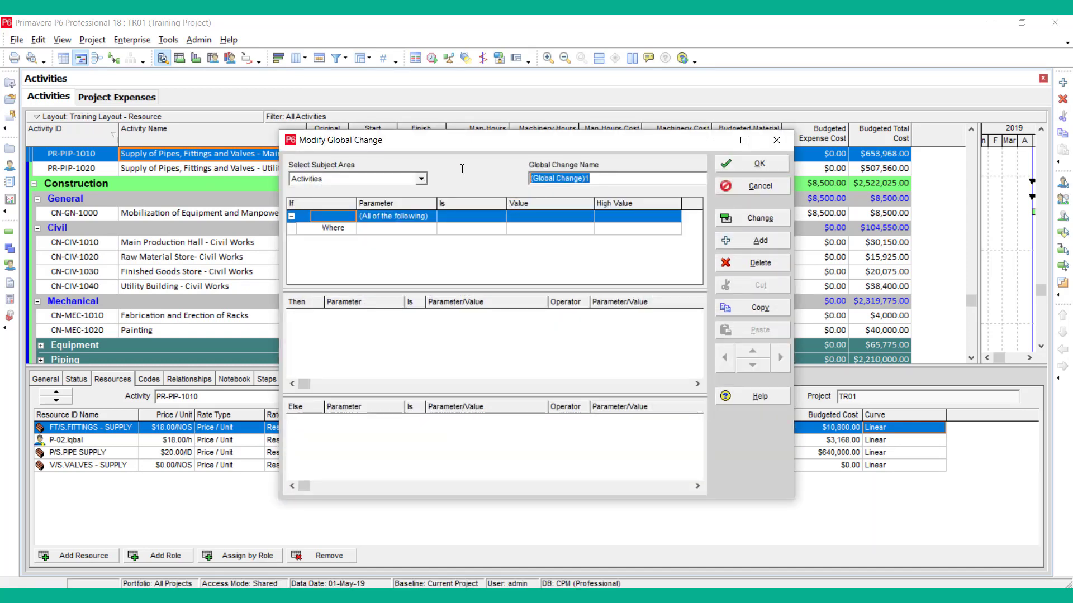
text(Cur)
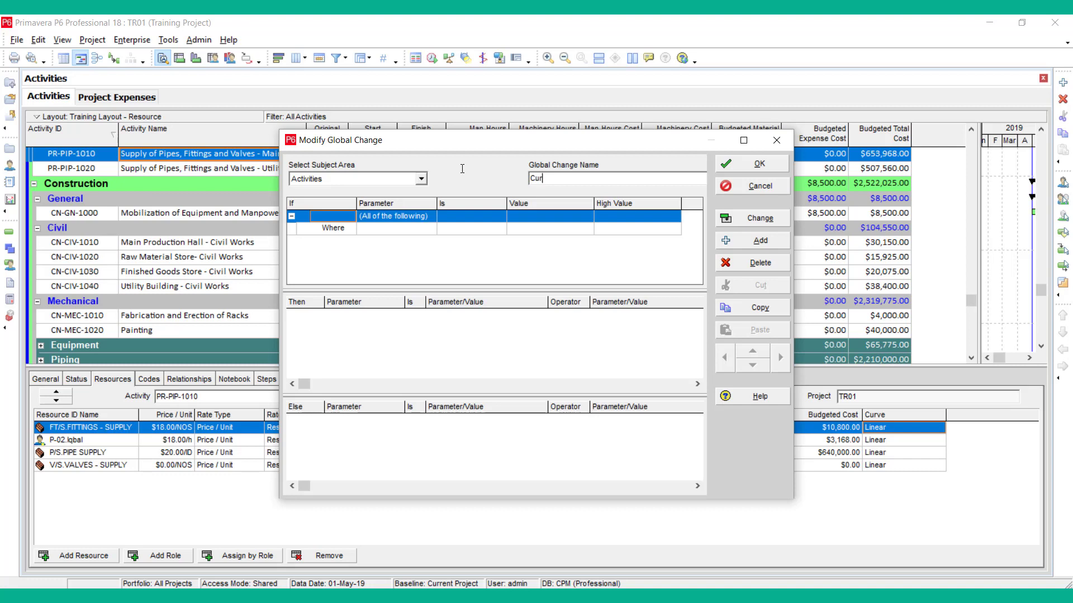
text(ve-06)
click(357, 178)
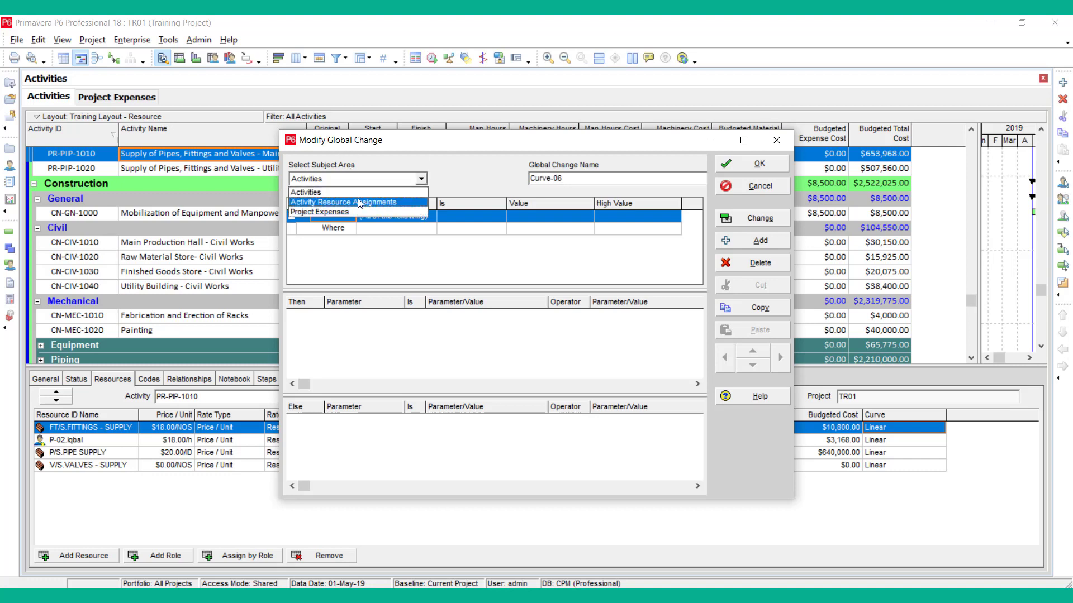
click(361, 201)
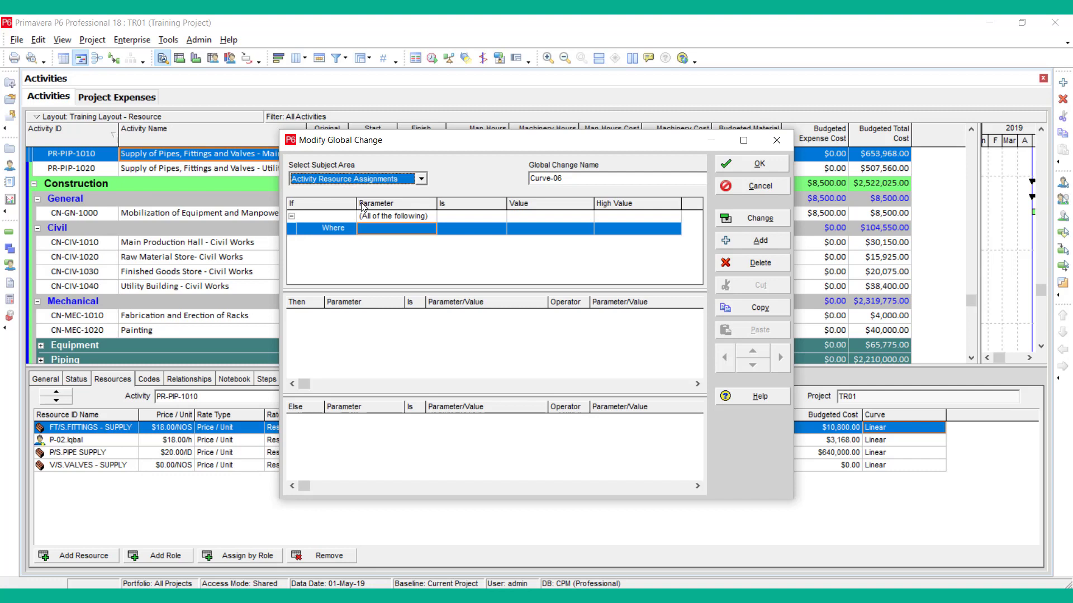
Define the If condition of Curve-06 as WBS is under TR01.4, the Construction branch
double_click(414, 230)
key(w)
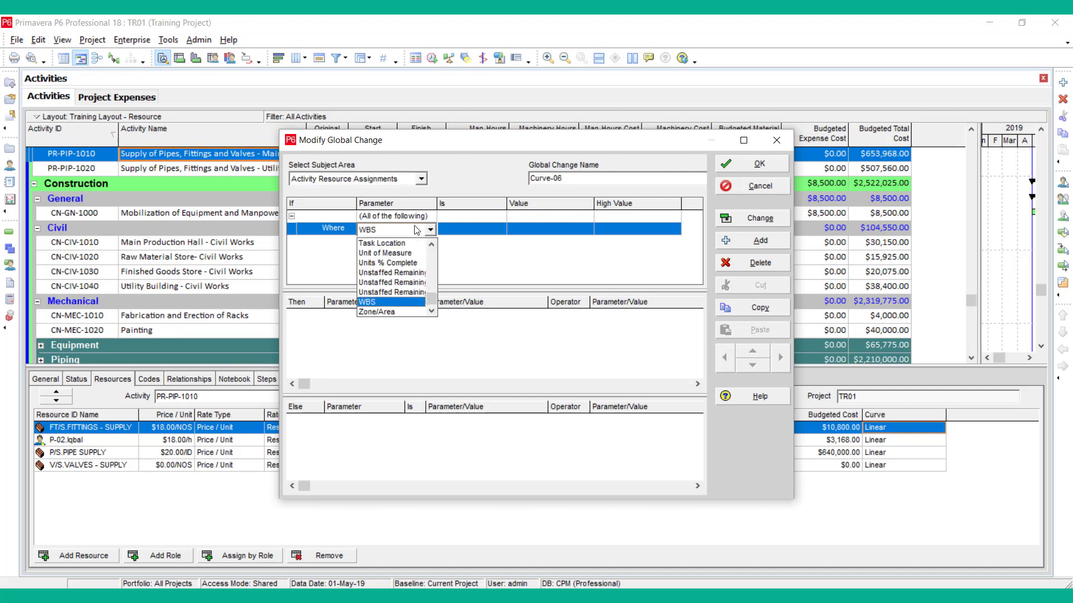
click(398, 302)
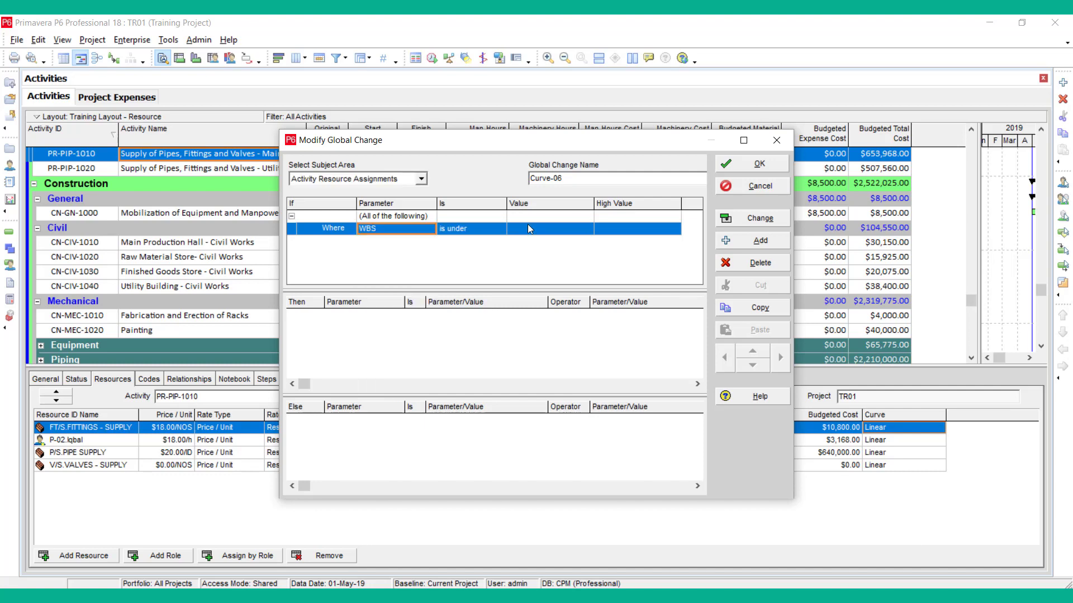
click(564, 236)
click(587, 230)
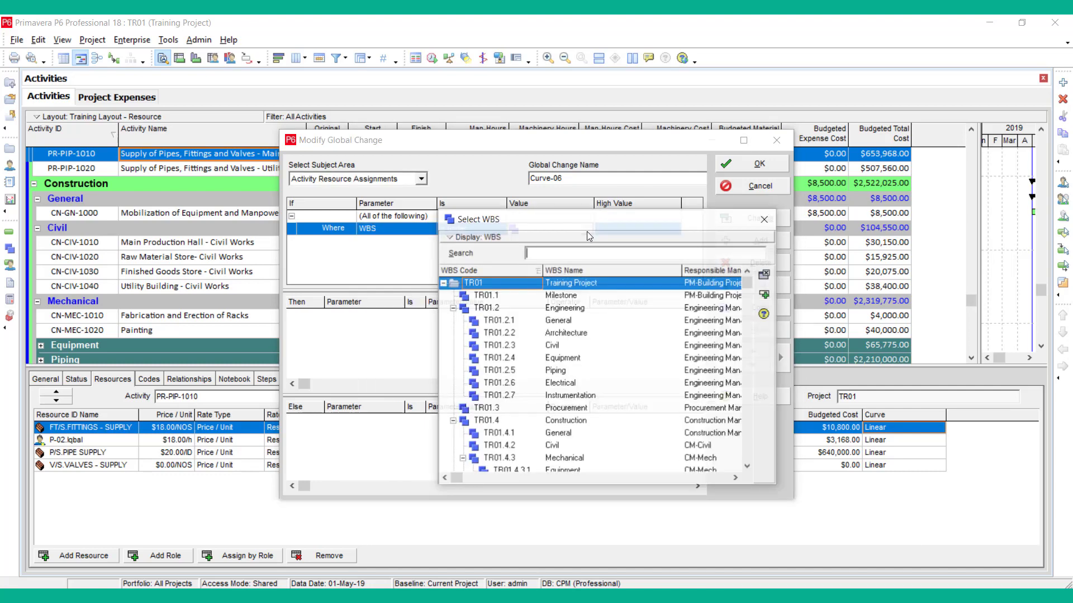
double_click(562, 421)
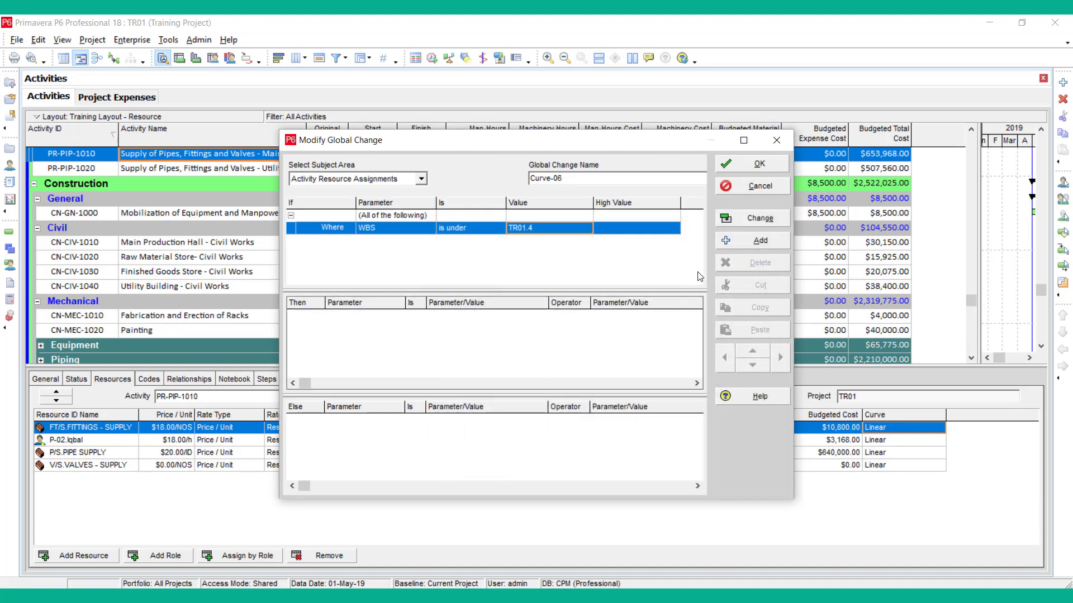
Define the Then statement of Curve-06 so that the Curve parameter equals Trapezoidal
click(754, 240)
click(387, 317)
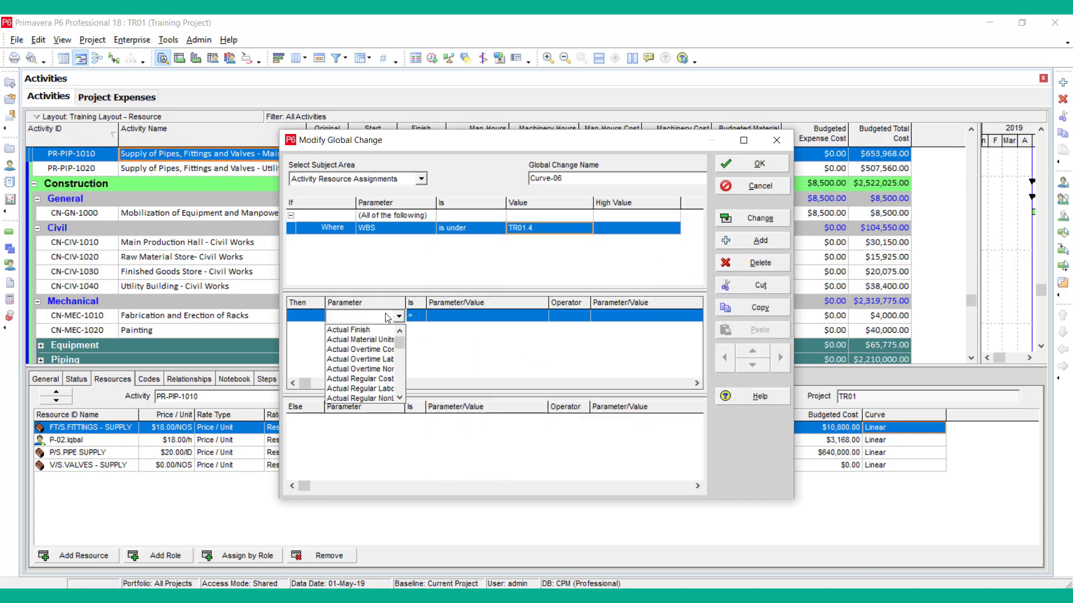
key(c)
click(364, 350)
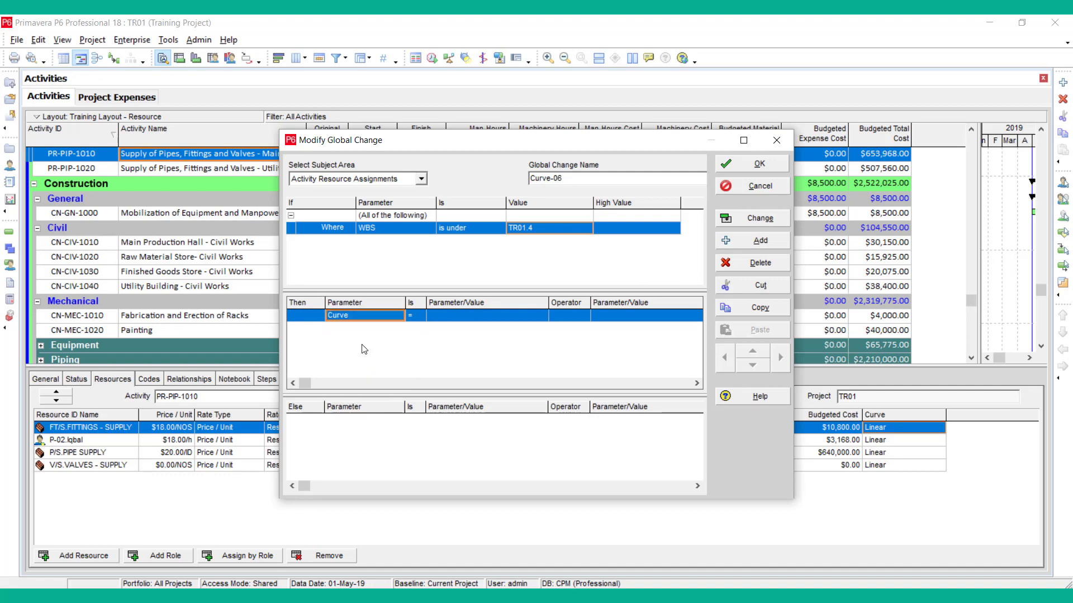
double_click(506, 316)
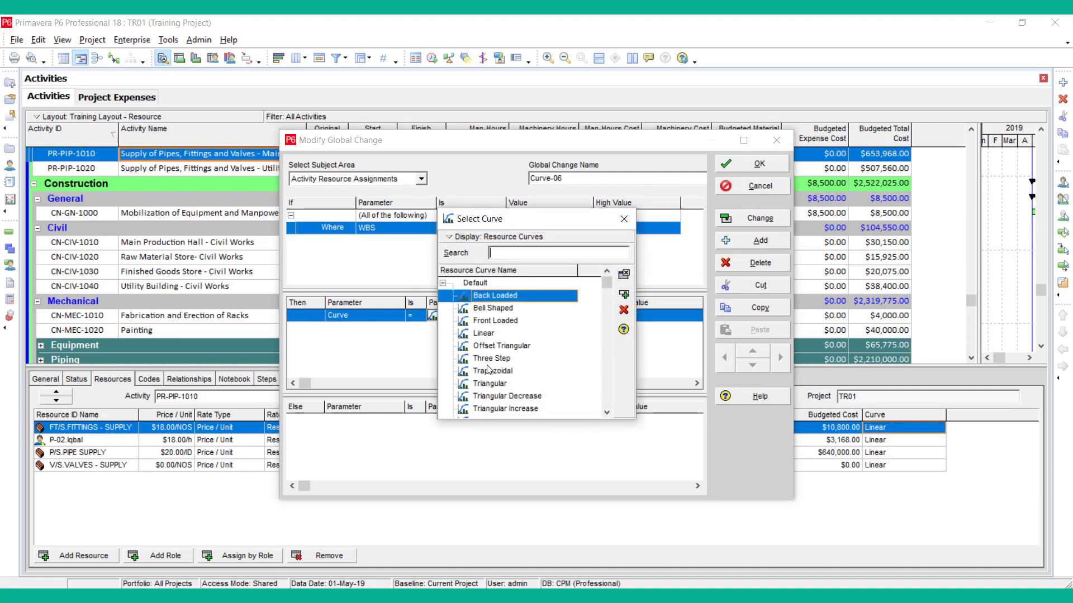
double_click(492, 371)
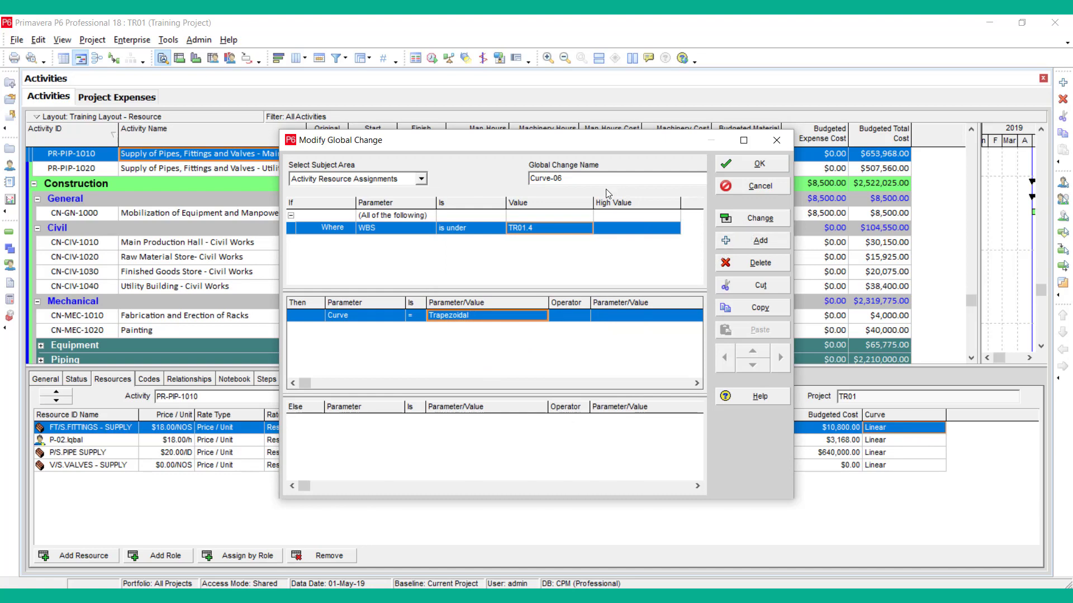
Run the Curve-06 global change, review its report, commit it without saving the log file, and close the global change windows
click(760, 221)
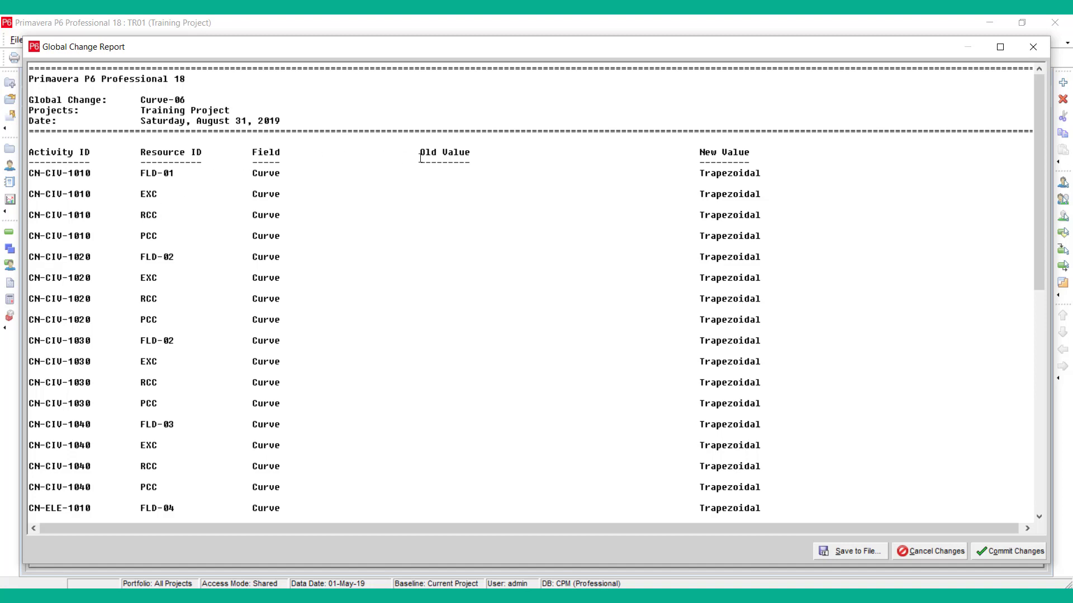
scroll(428, 304, down, 6)
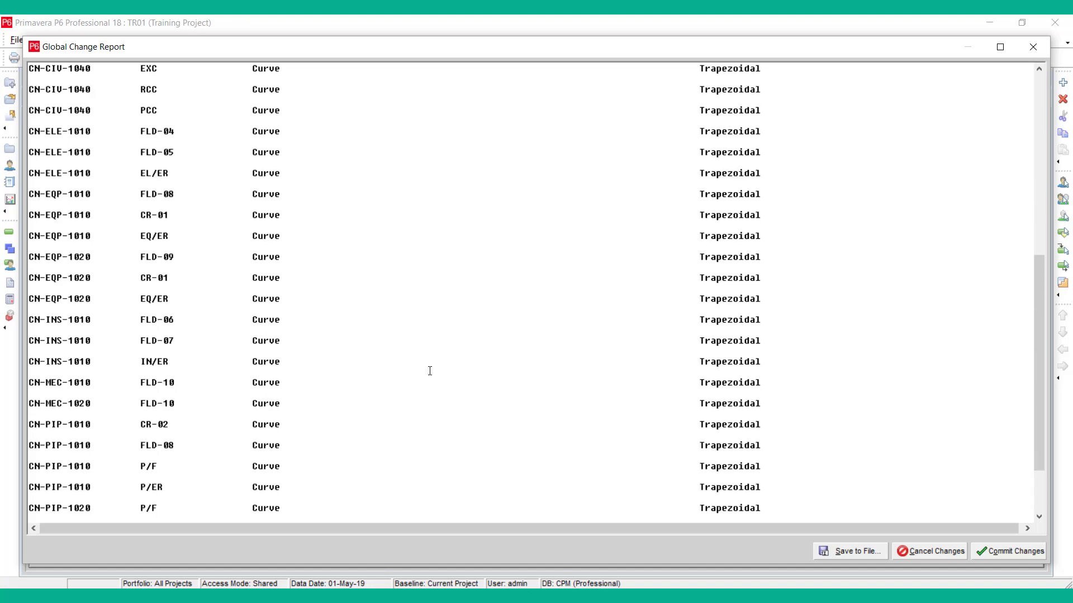
scroll(430, 371, up, 6)
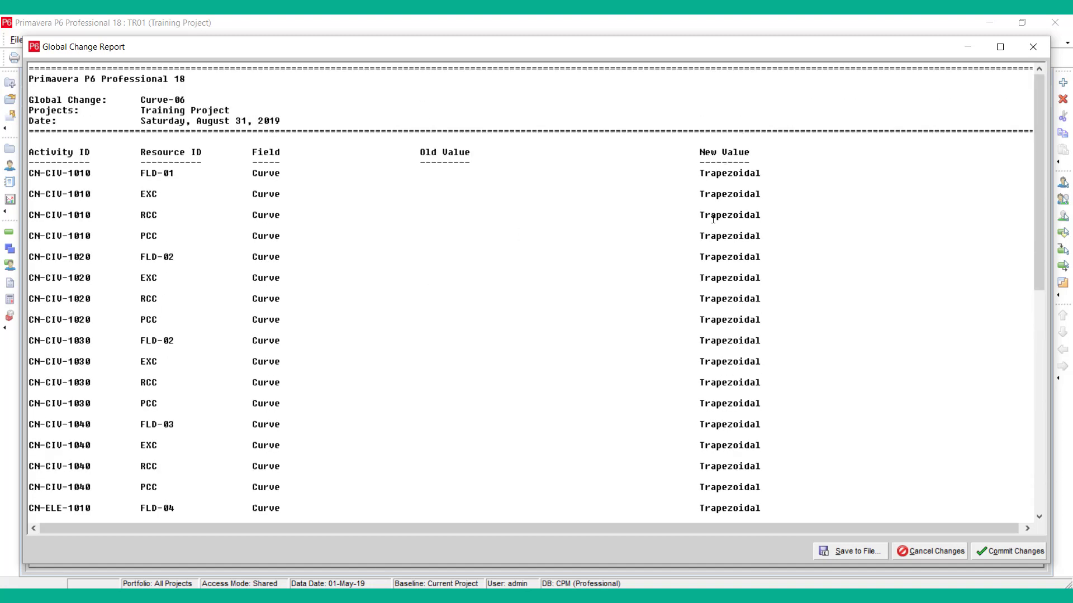
key(ctrl+End)
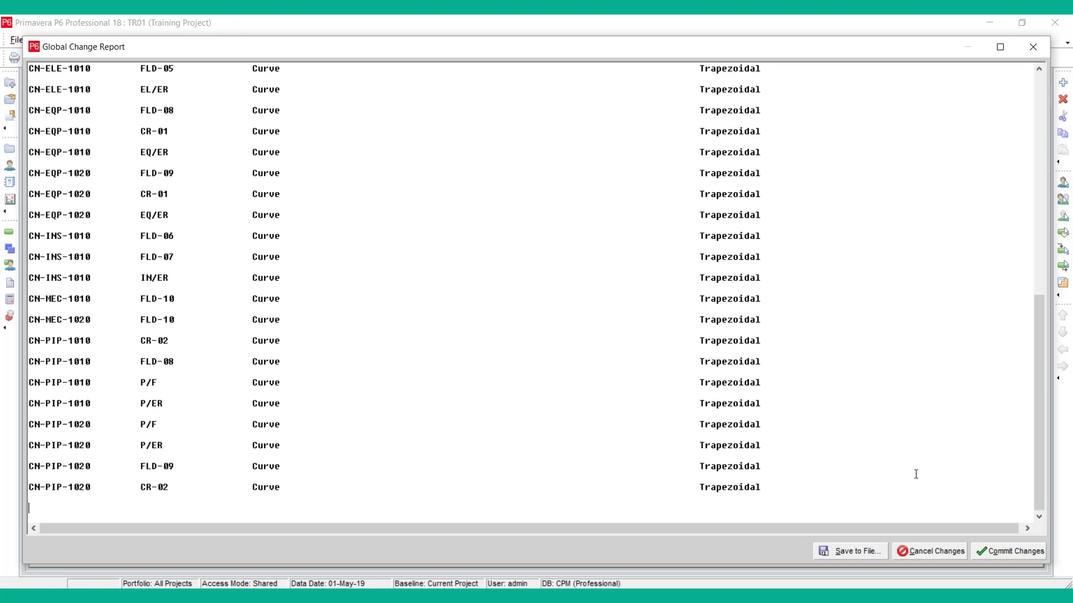
click(994, 549)
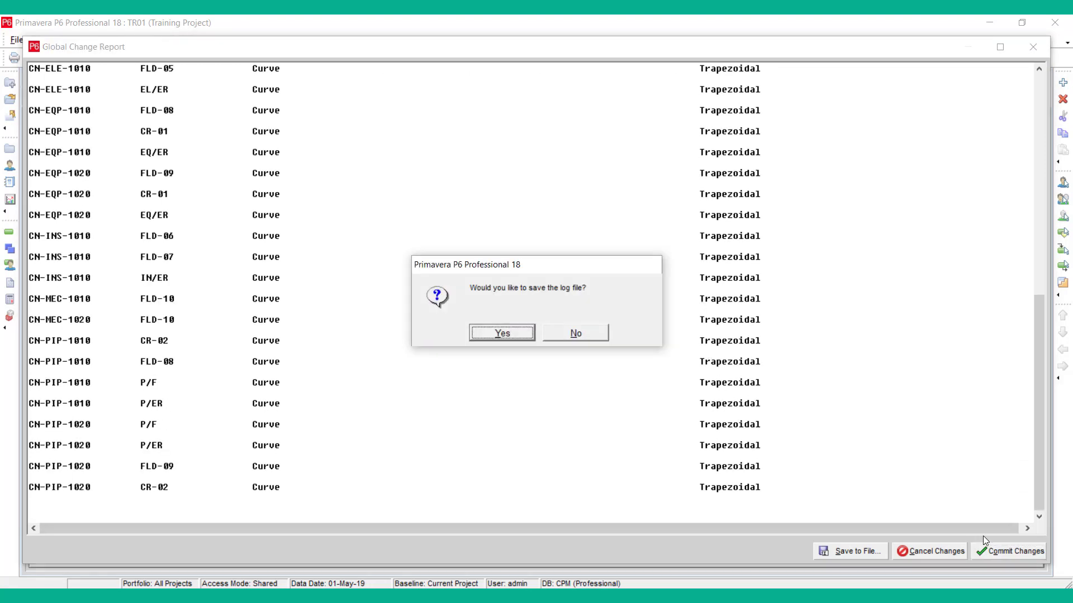
click(561, 330)
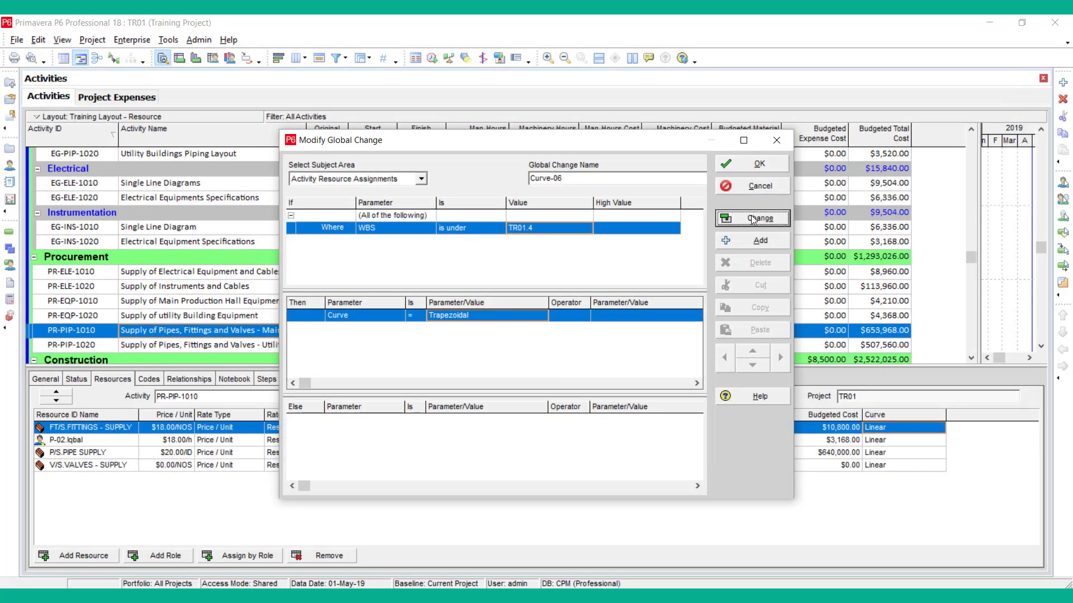
click(754, 163)
click(692, 183)
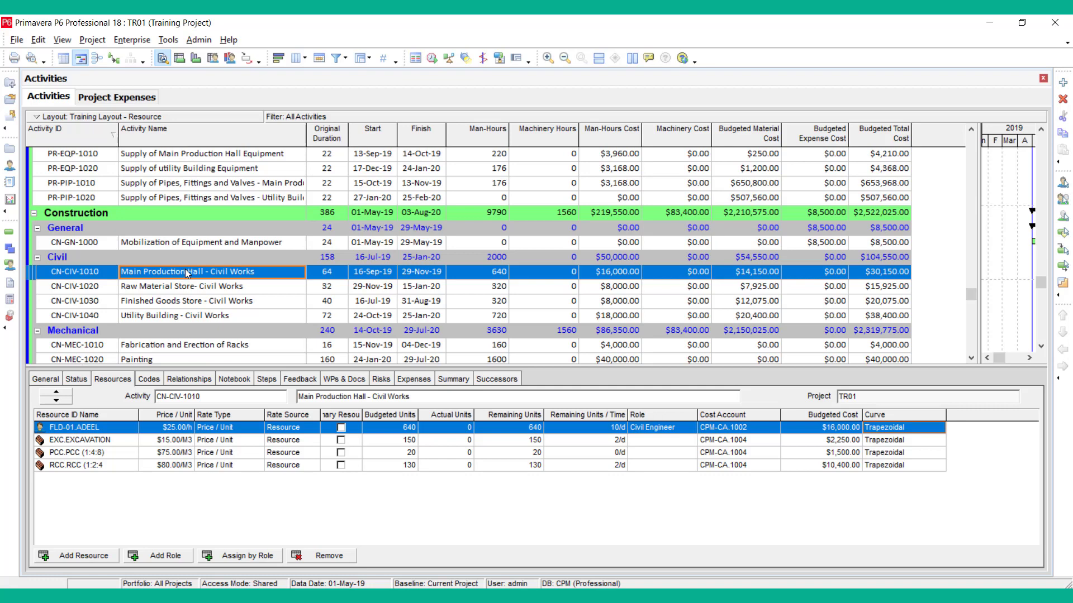
View the selectable curves for the first resource assigned to CN-CIV-1010 and close the list without choosing one
double_click(936, 428)
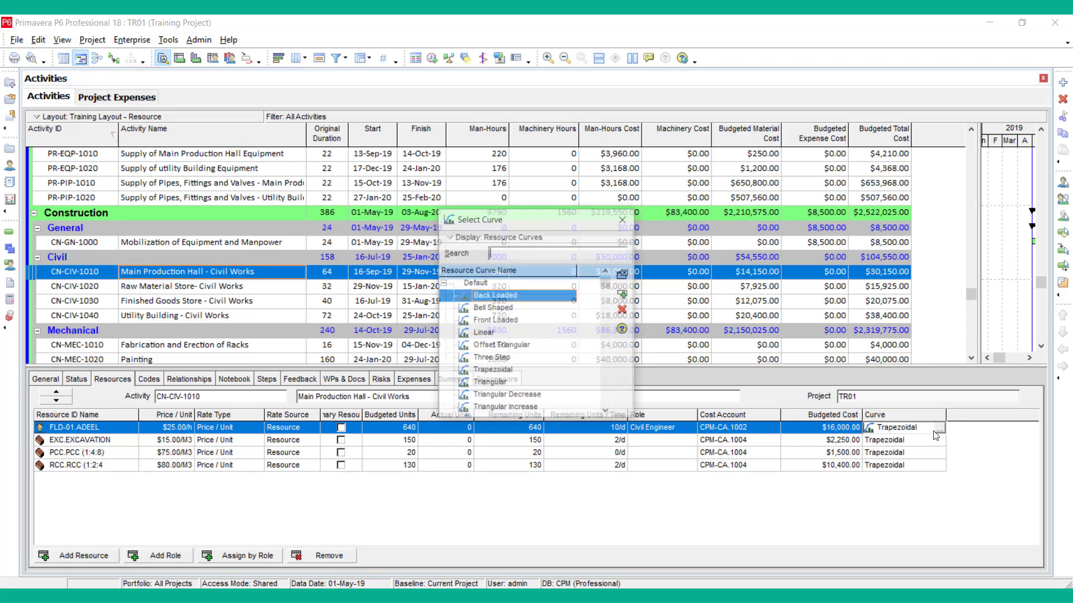
click(624, 219)
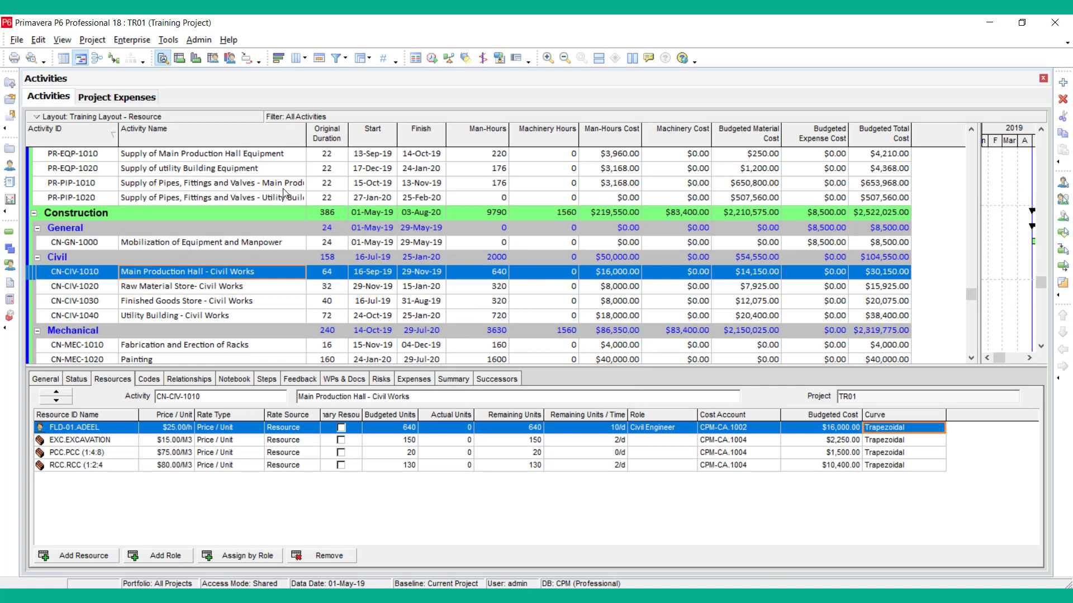
Open the list of global changes
click(169, 40)
click(217, 183)
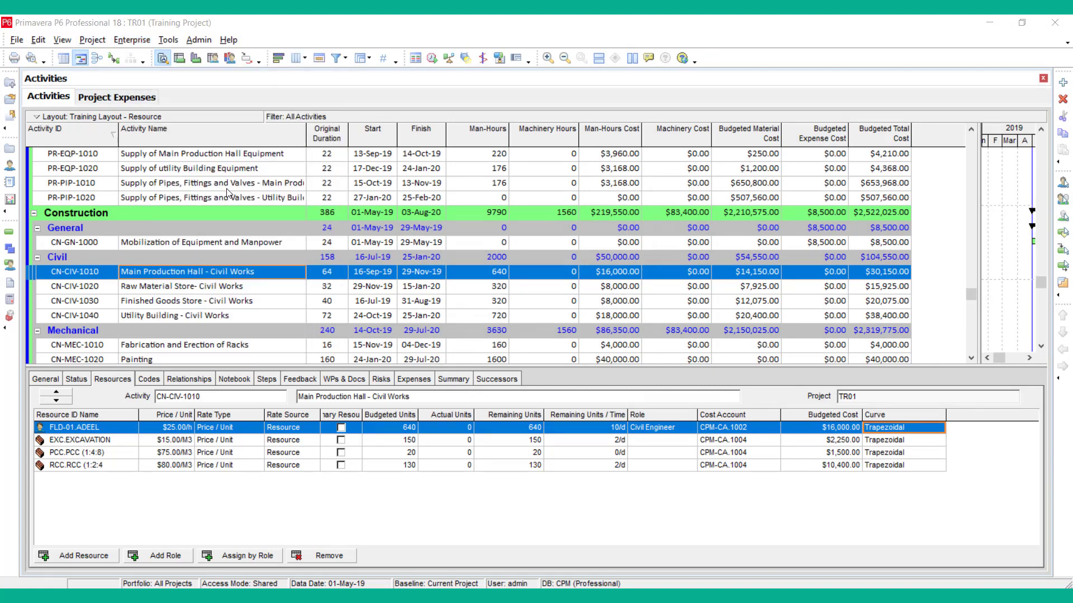